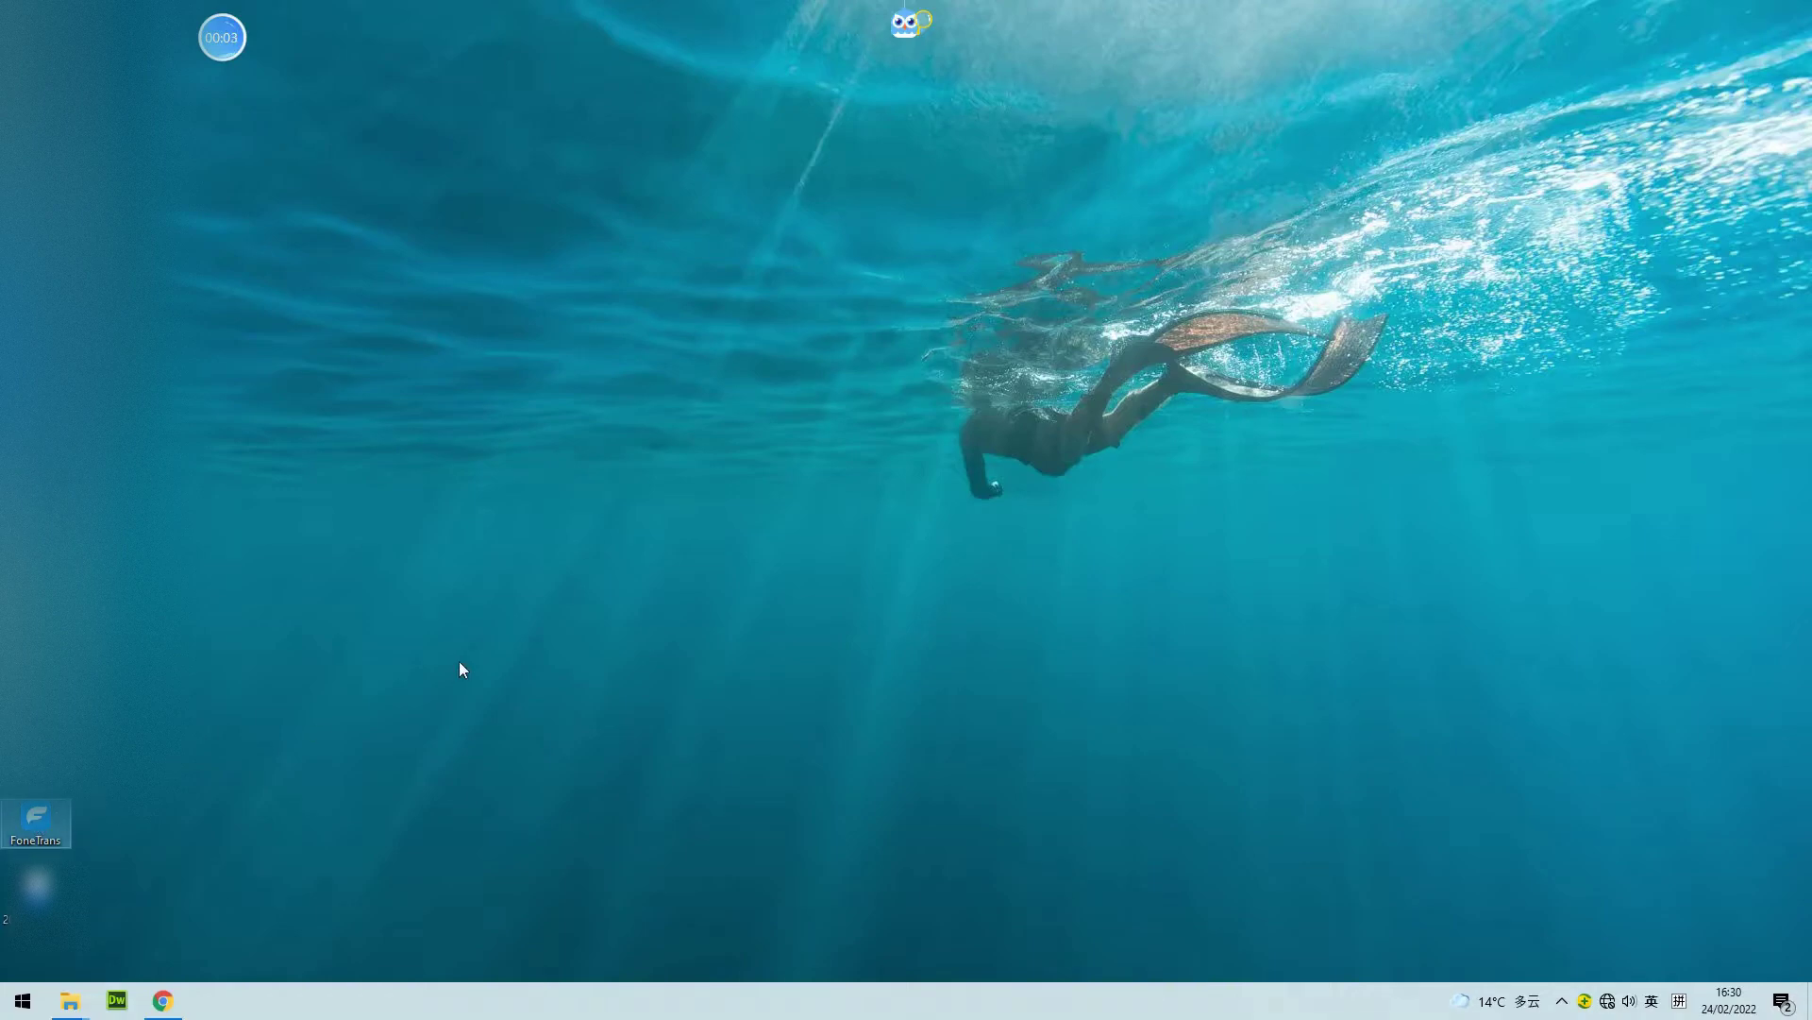
Launch FoneTrans from its desktop icon
{"action": "key", "text": "Return"}
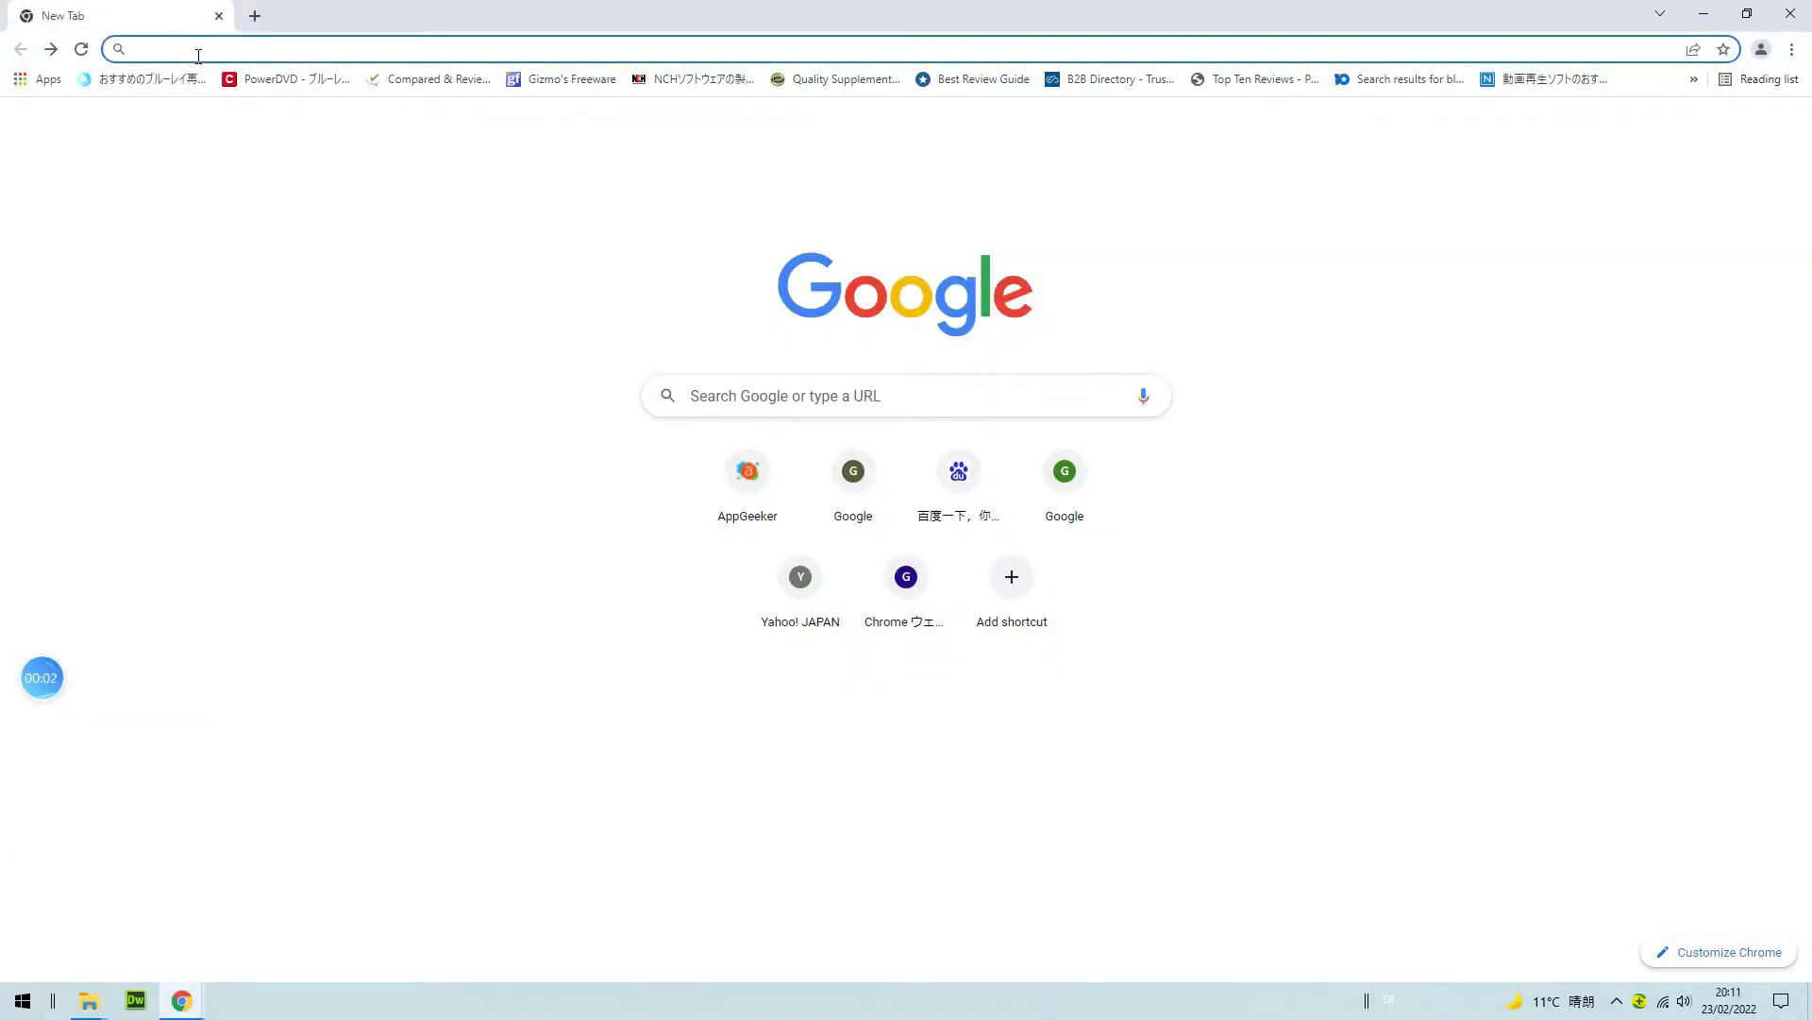
Download the iPhone Data Transfer free trial from appgeeker.com, then minimize Chrome
{"action": "type", "text": "ap"}
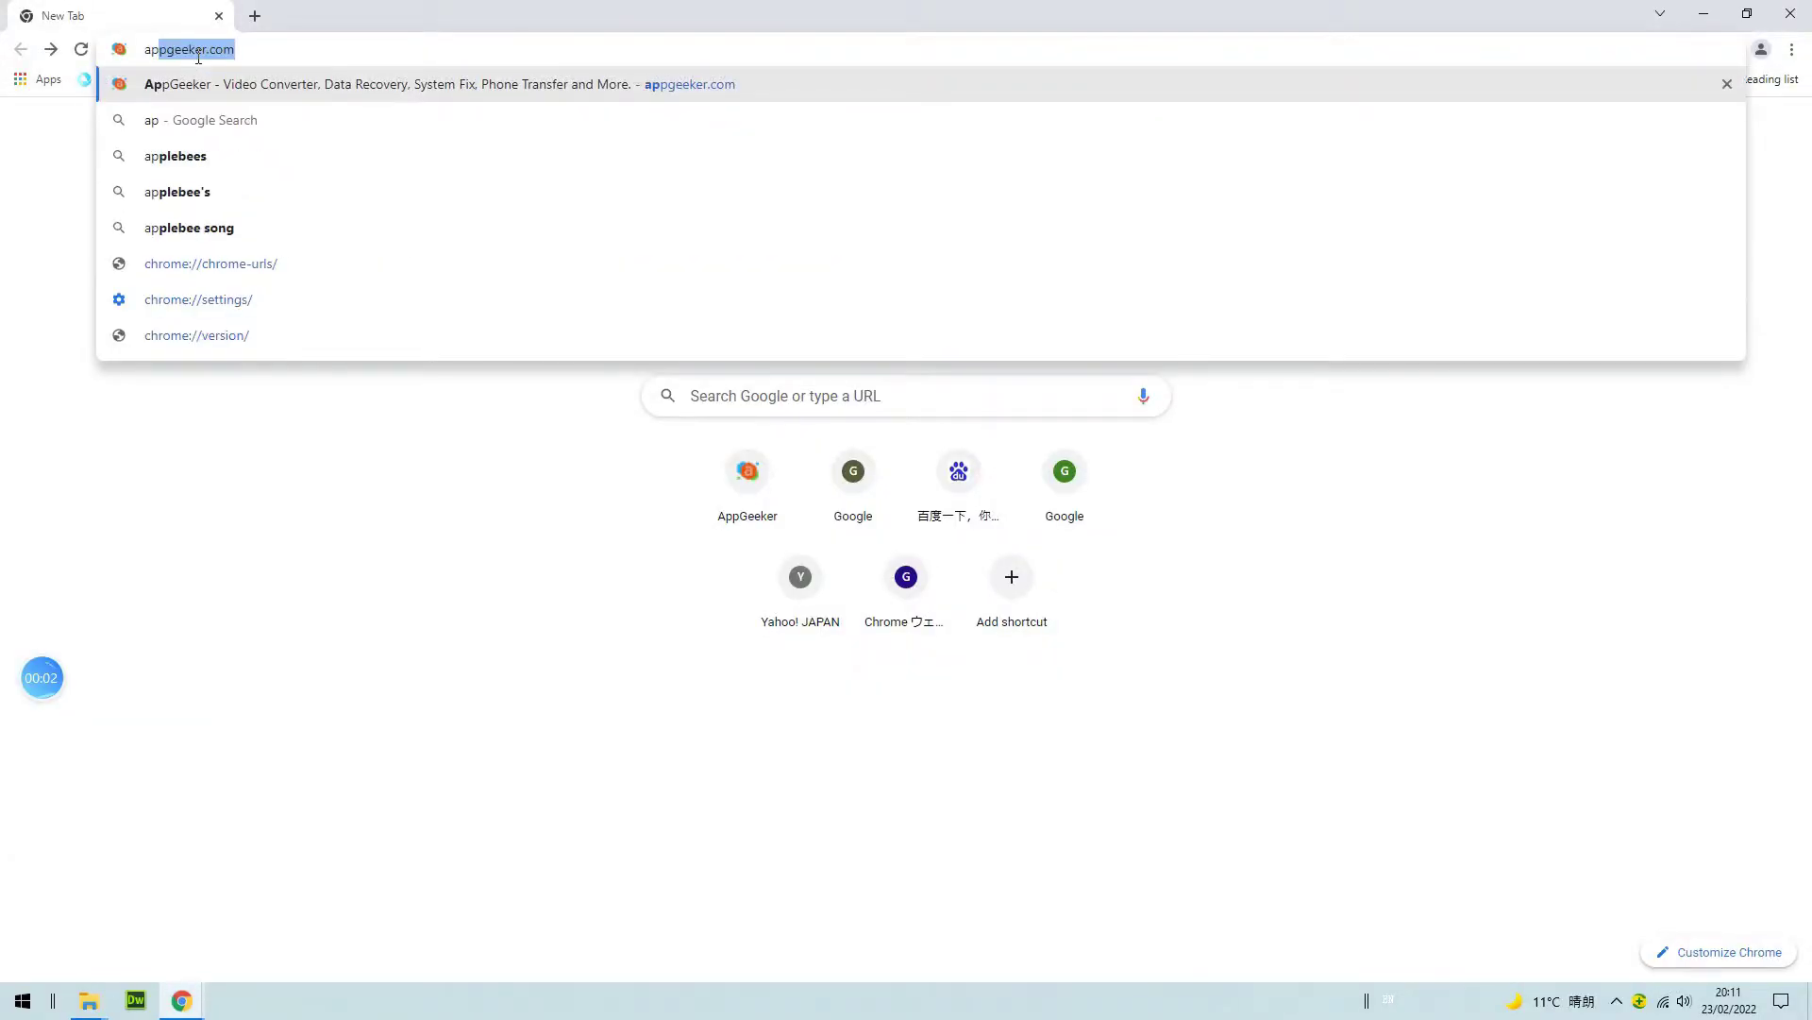
{"action": "type", "text": "pgeeker"}
{"action": "key", "text": "Return"}
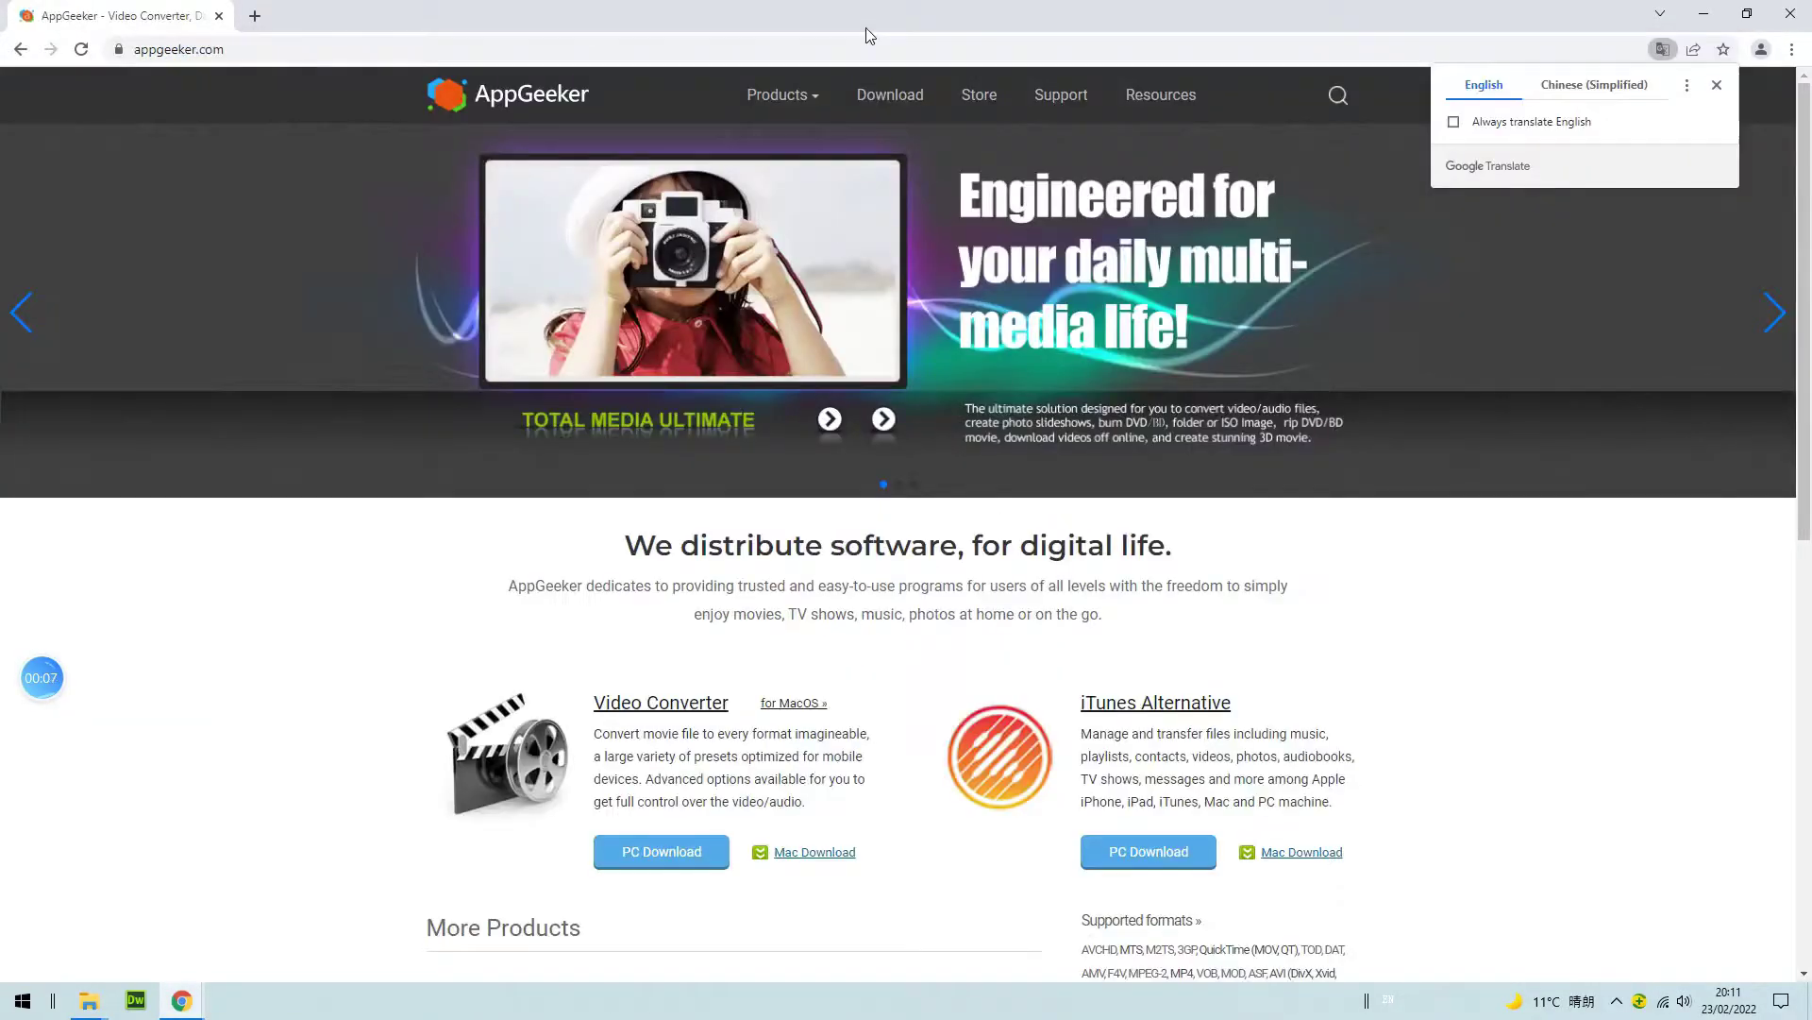
{"action": "mouse_move", "coordinate": [810, 89]}
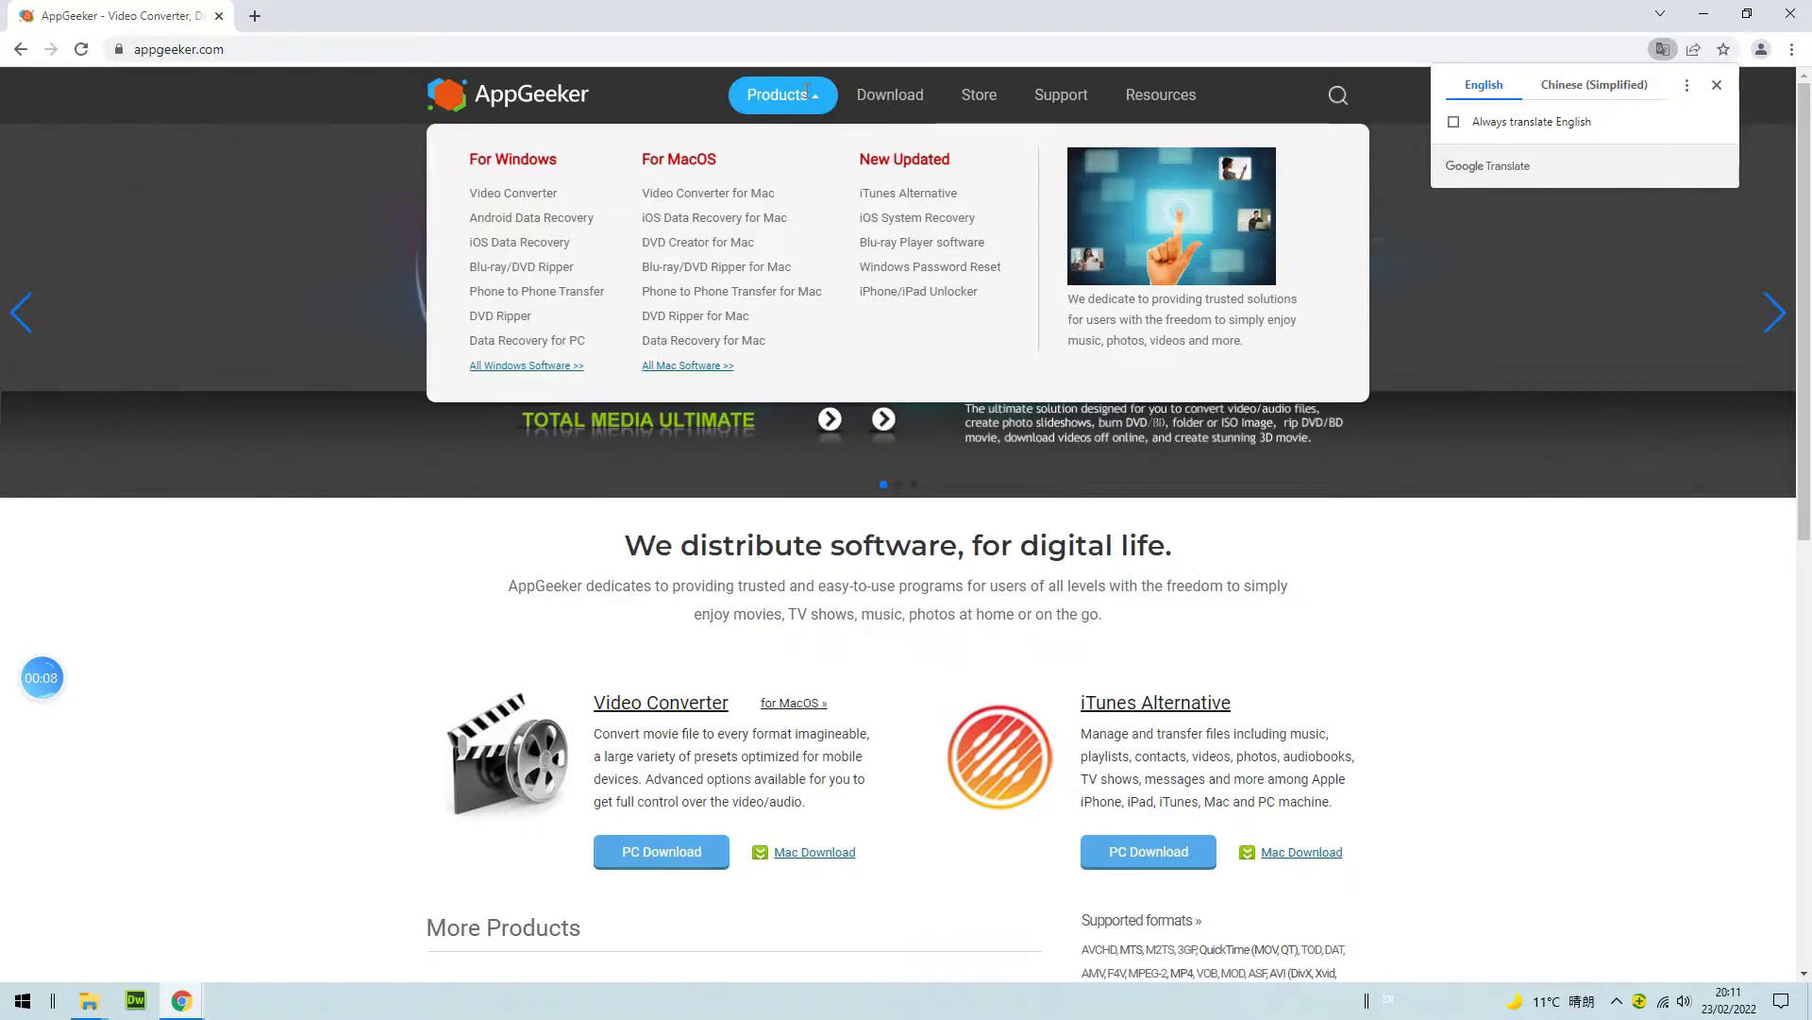
{"action": "left_click", "coordinate": [896, 201]}
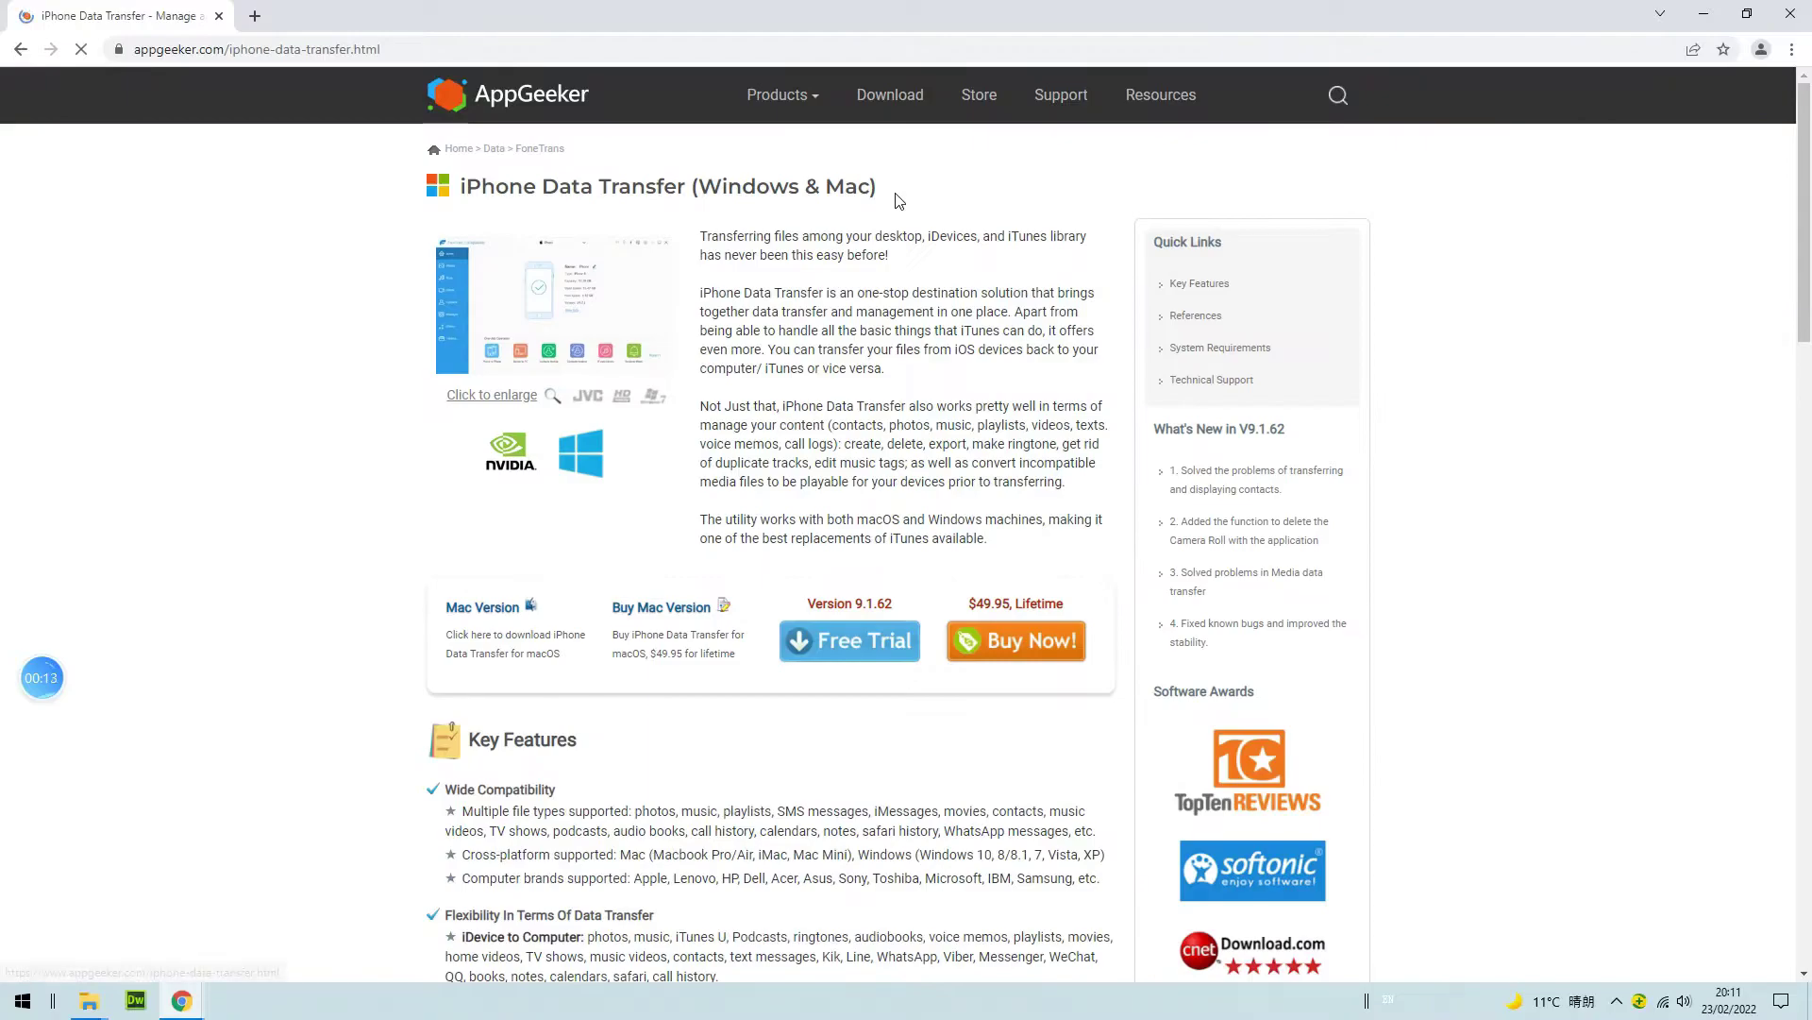
{"action": "left_click", "coordinate": [852, 641]}
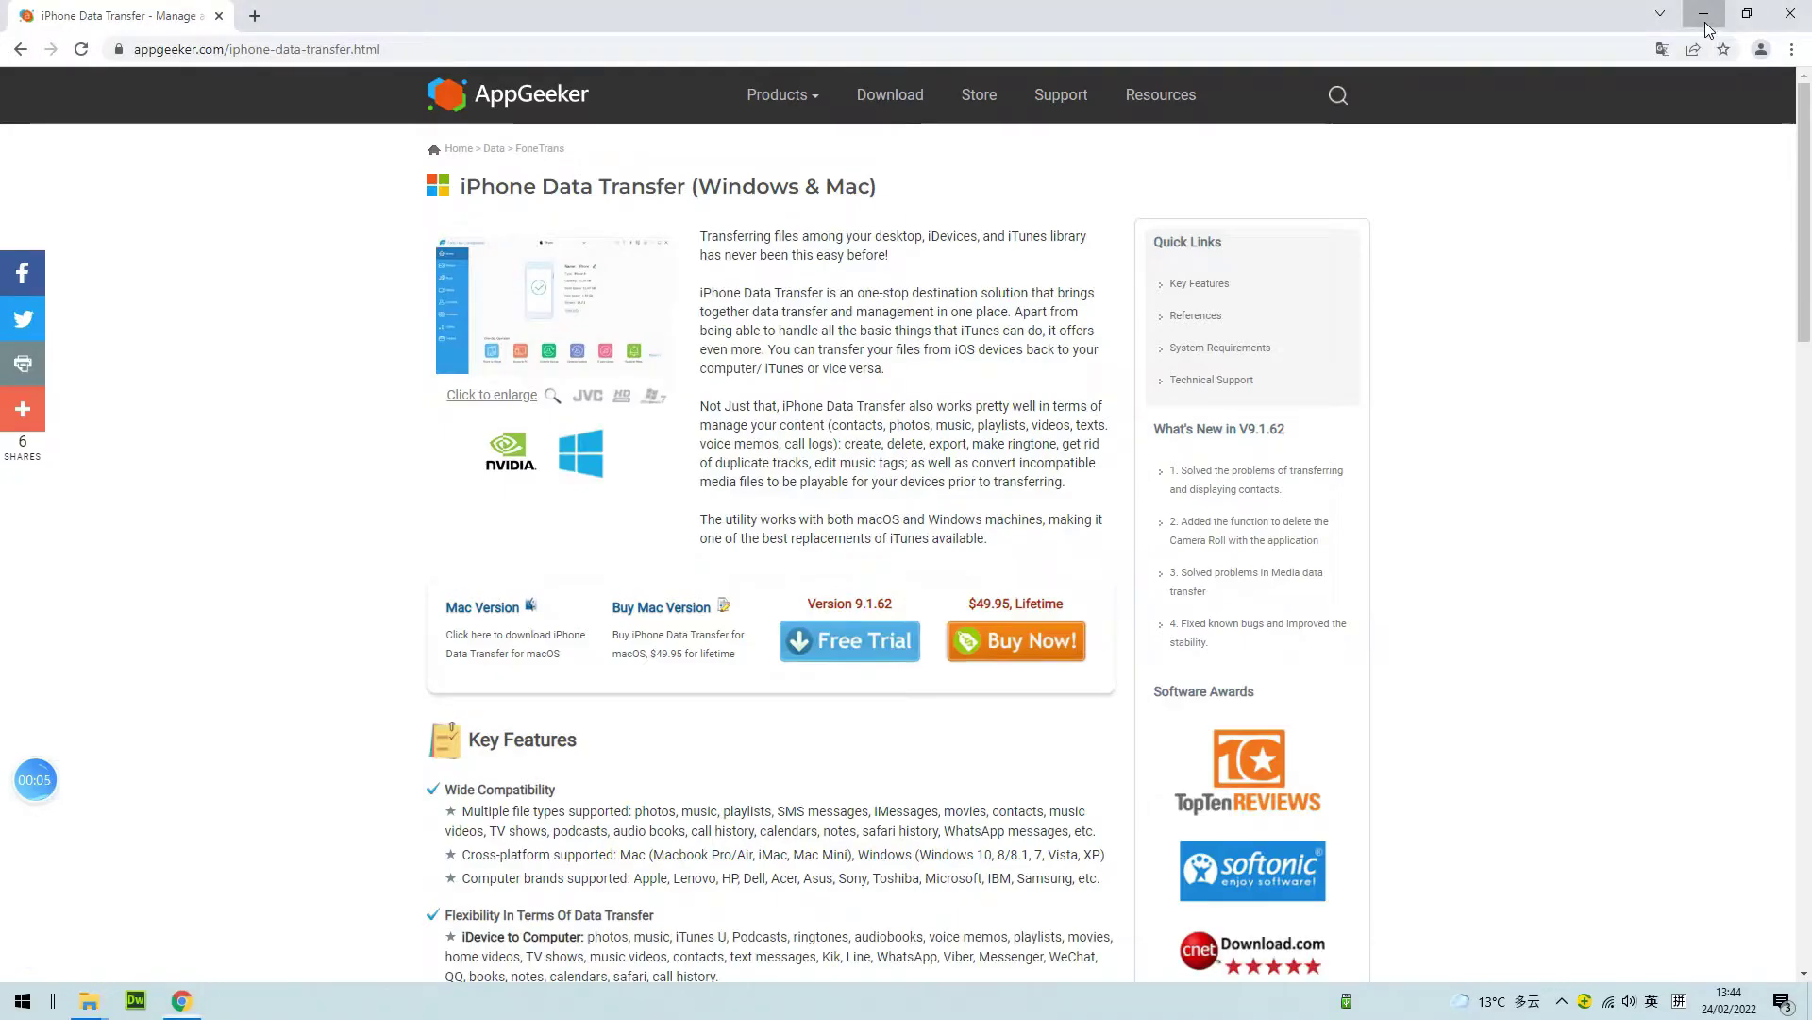
{"action": "left_click", "coordinate": [1704, 15]}
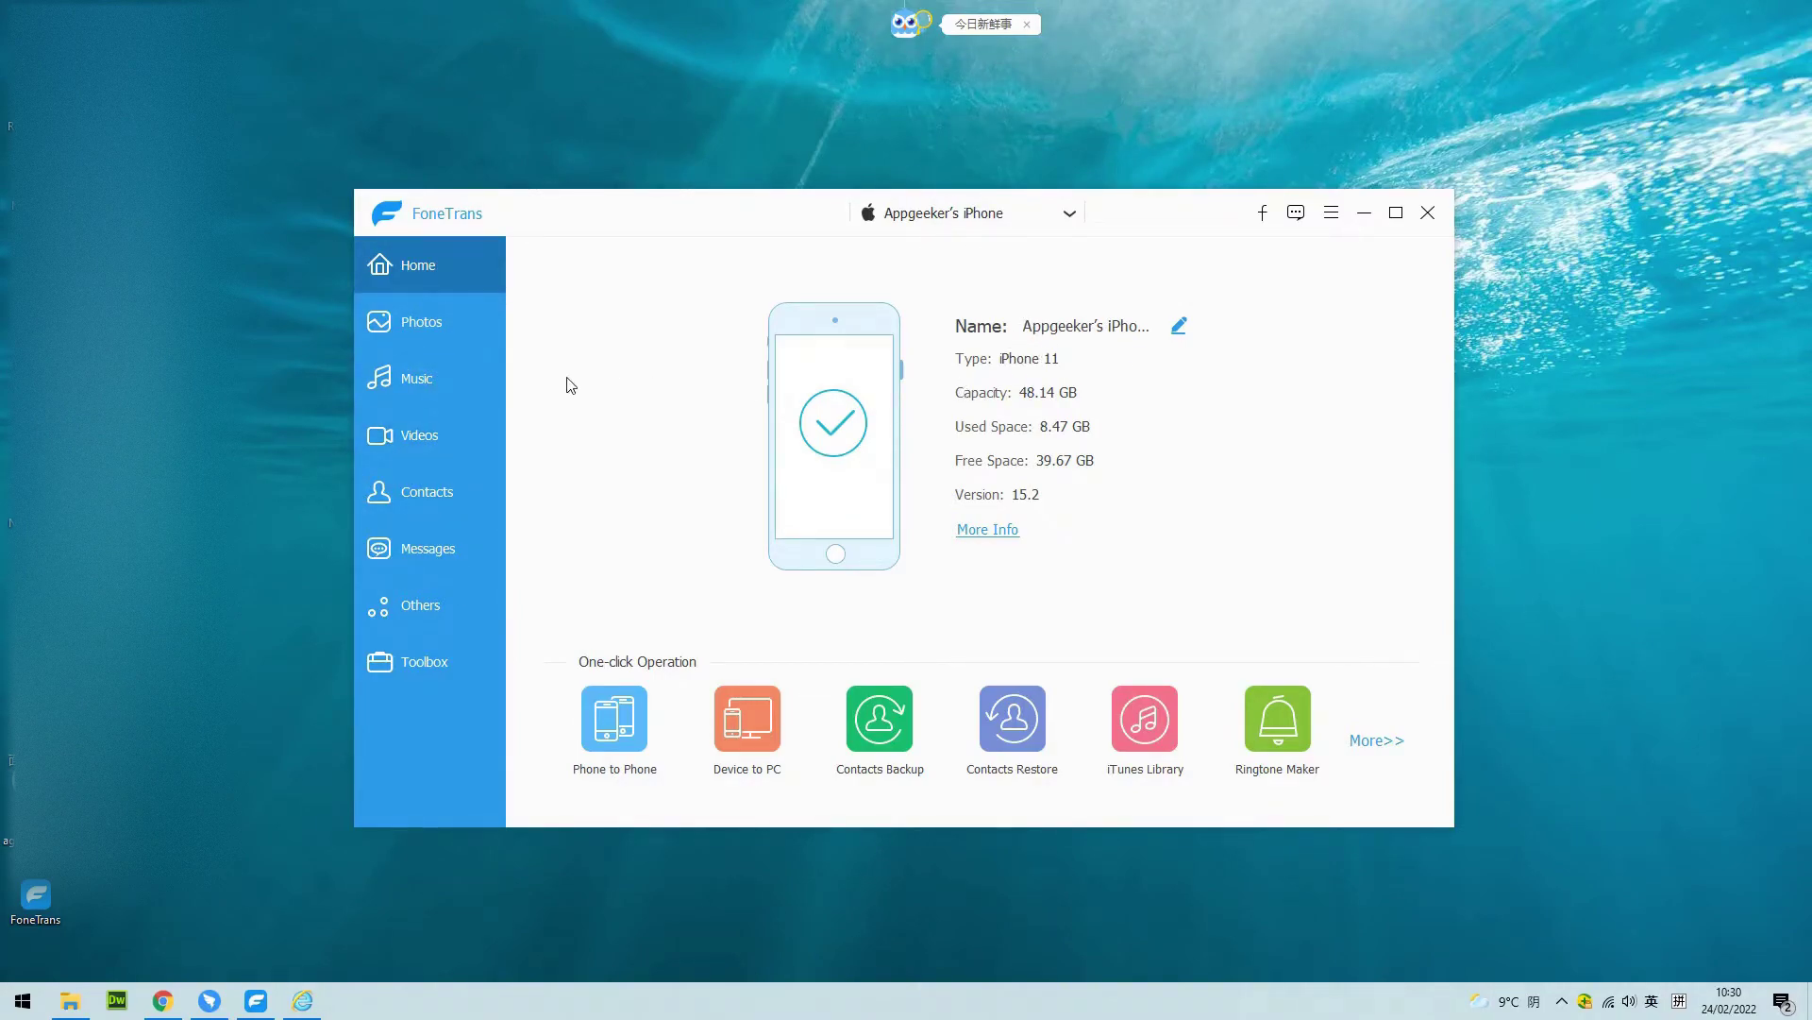
Open the iPhone's Music library, showing 7 songs totalling 45.52 MB
{"action": "left_click", "coordinate": [470, 394]}
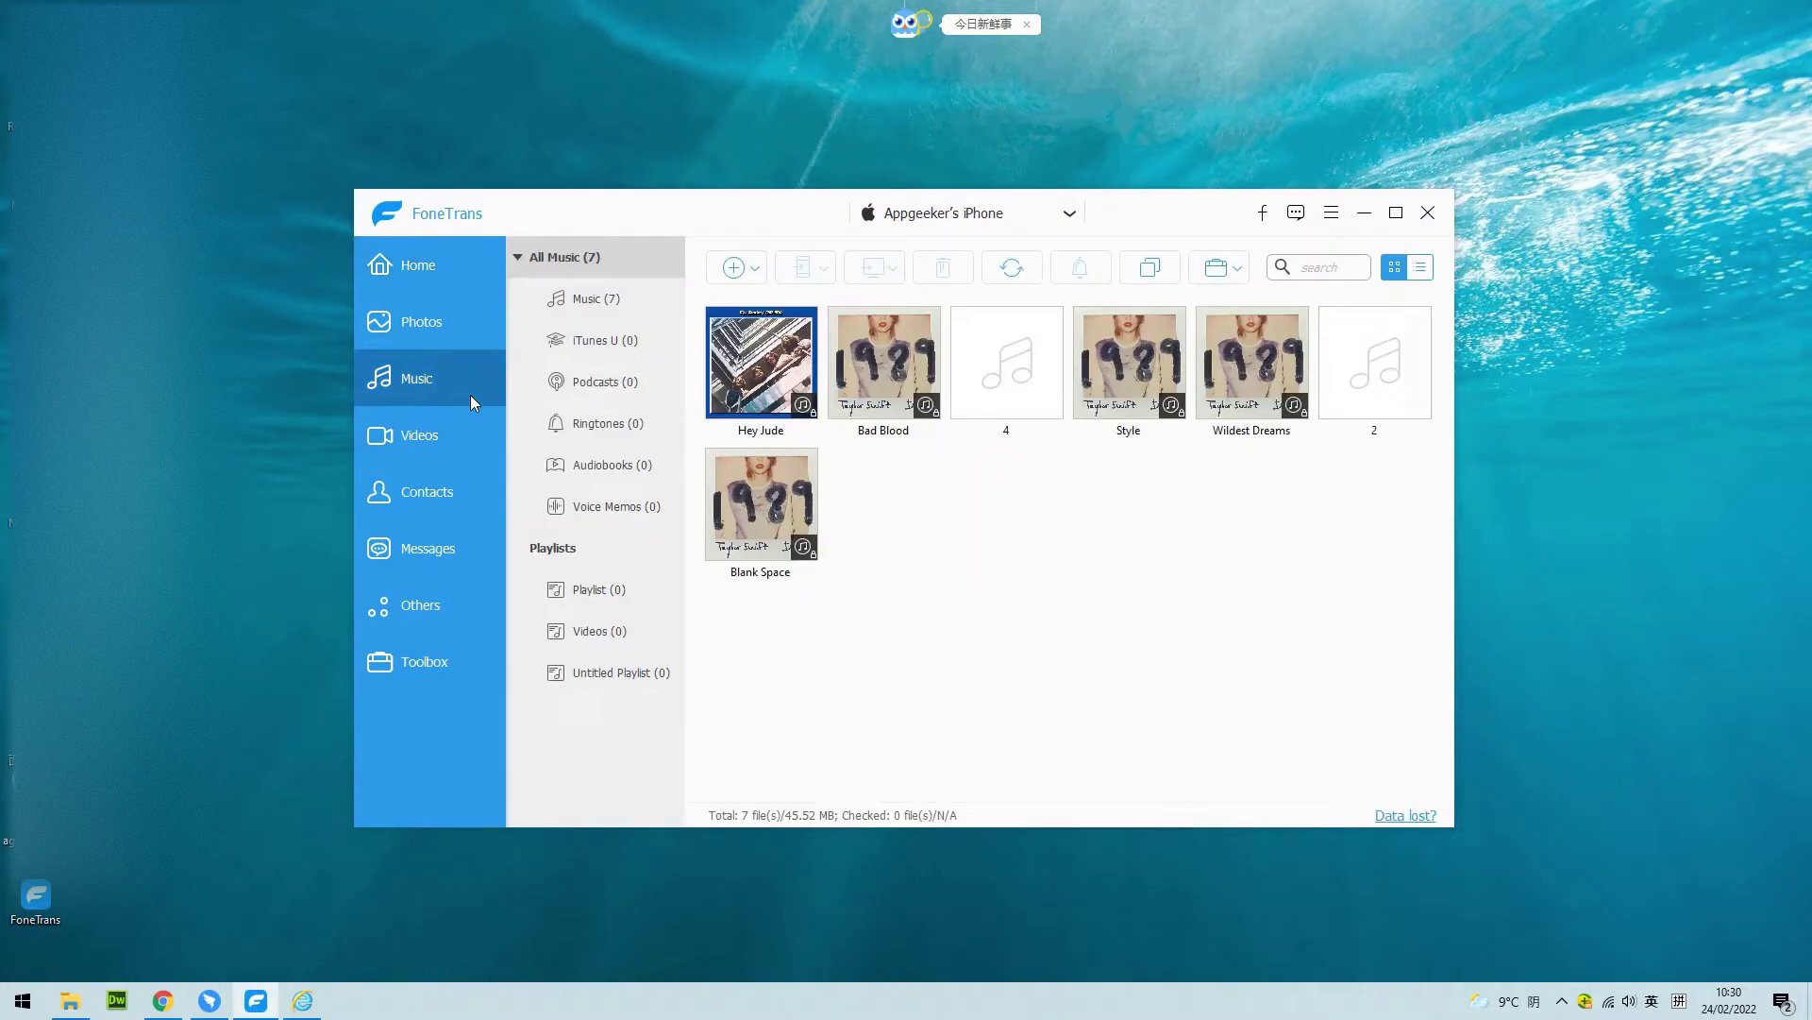
Add the Balkan Jingles, Eric Van der Westen and Another Brick MP3s from the Desktop
{"action": "left_click", "coordinate": [753, 270]}
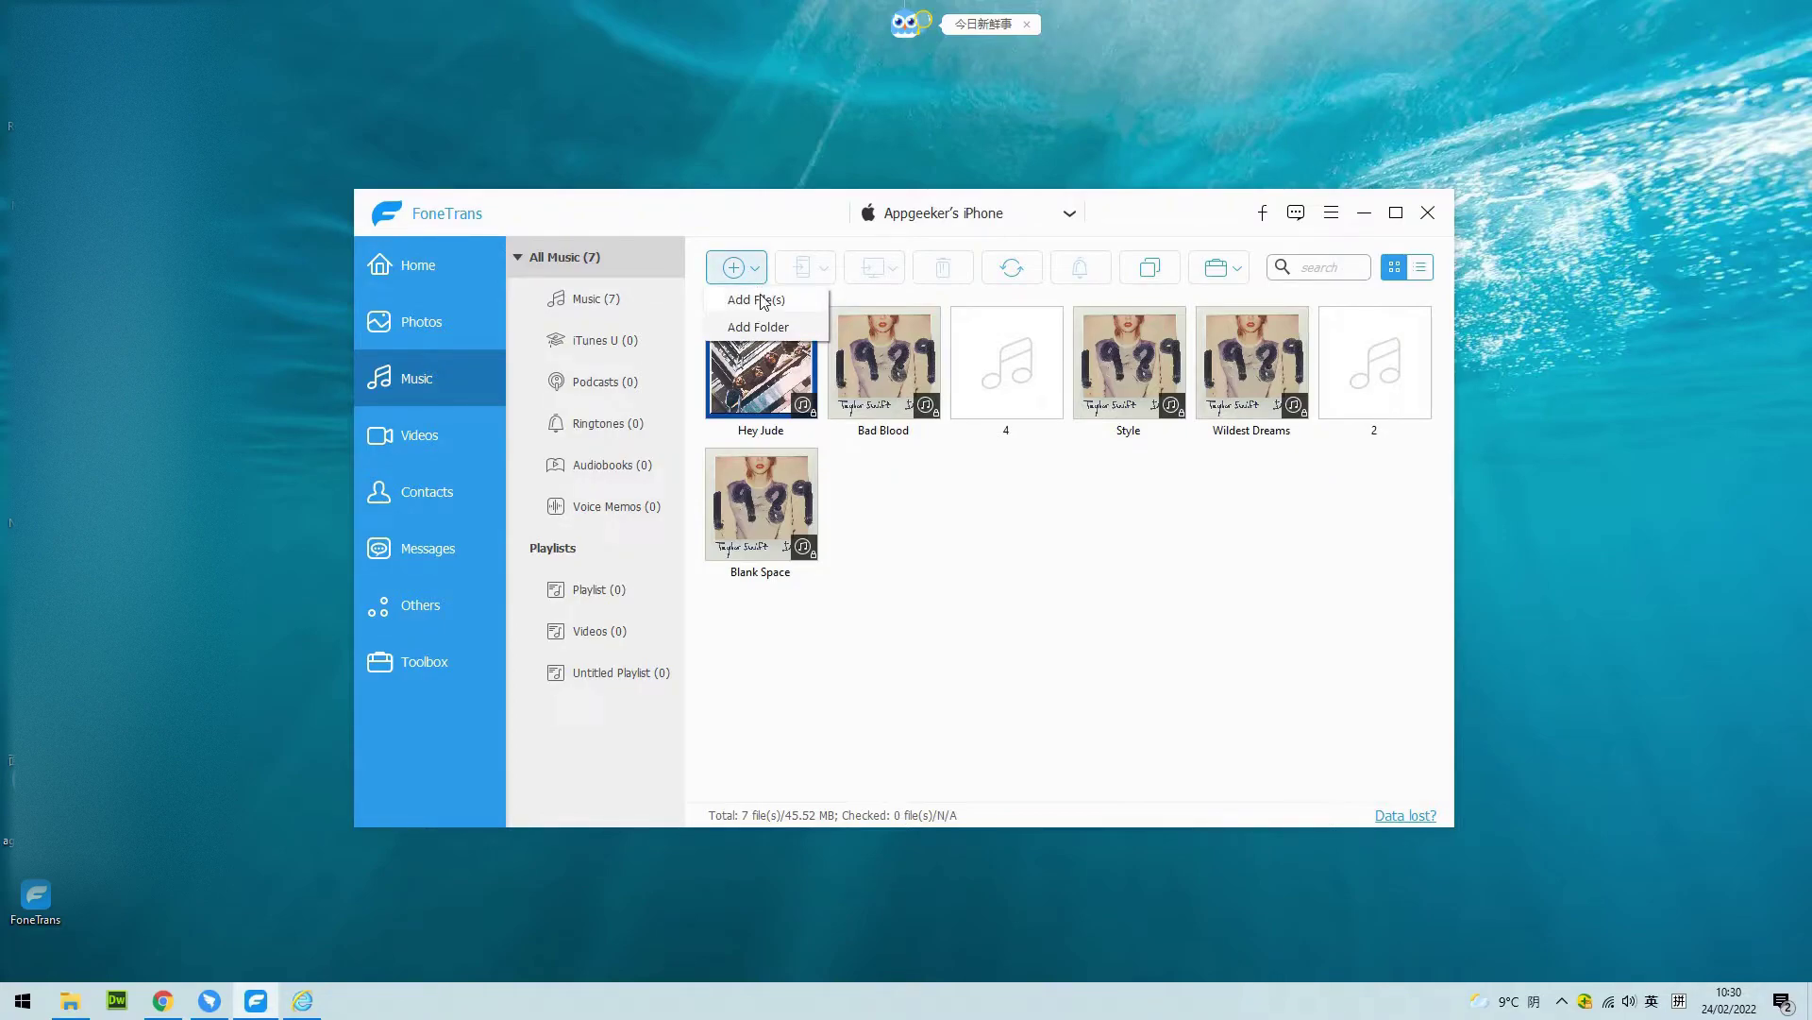
{"action": "left_click", "coordinate": [760, 299]}
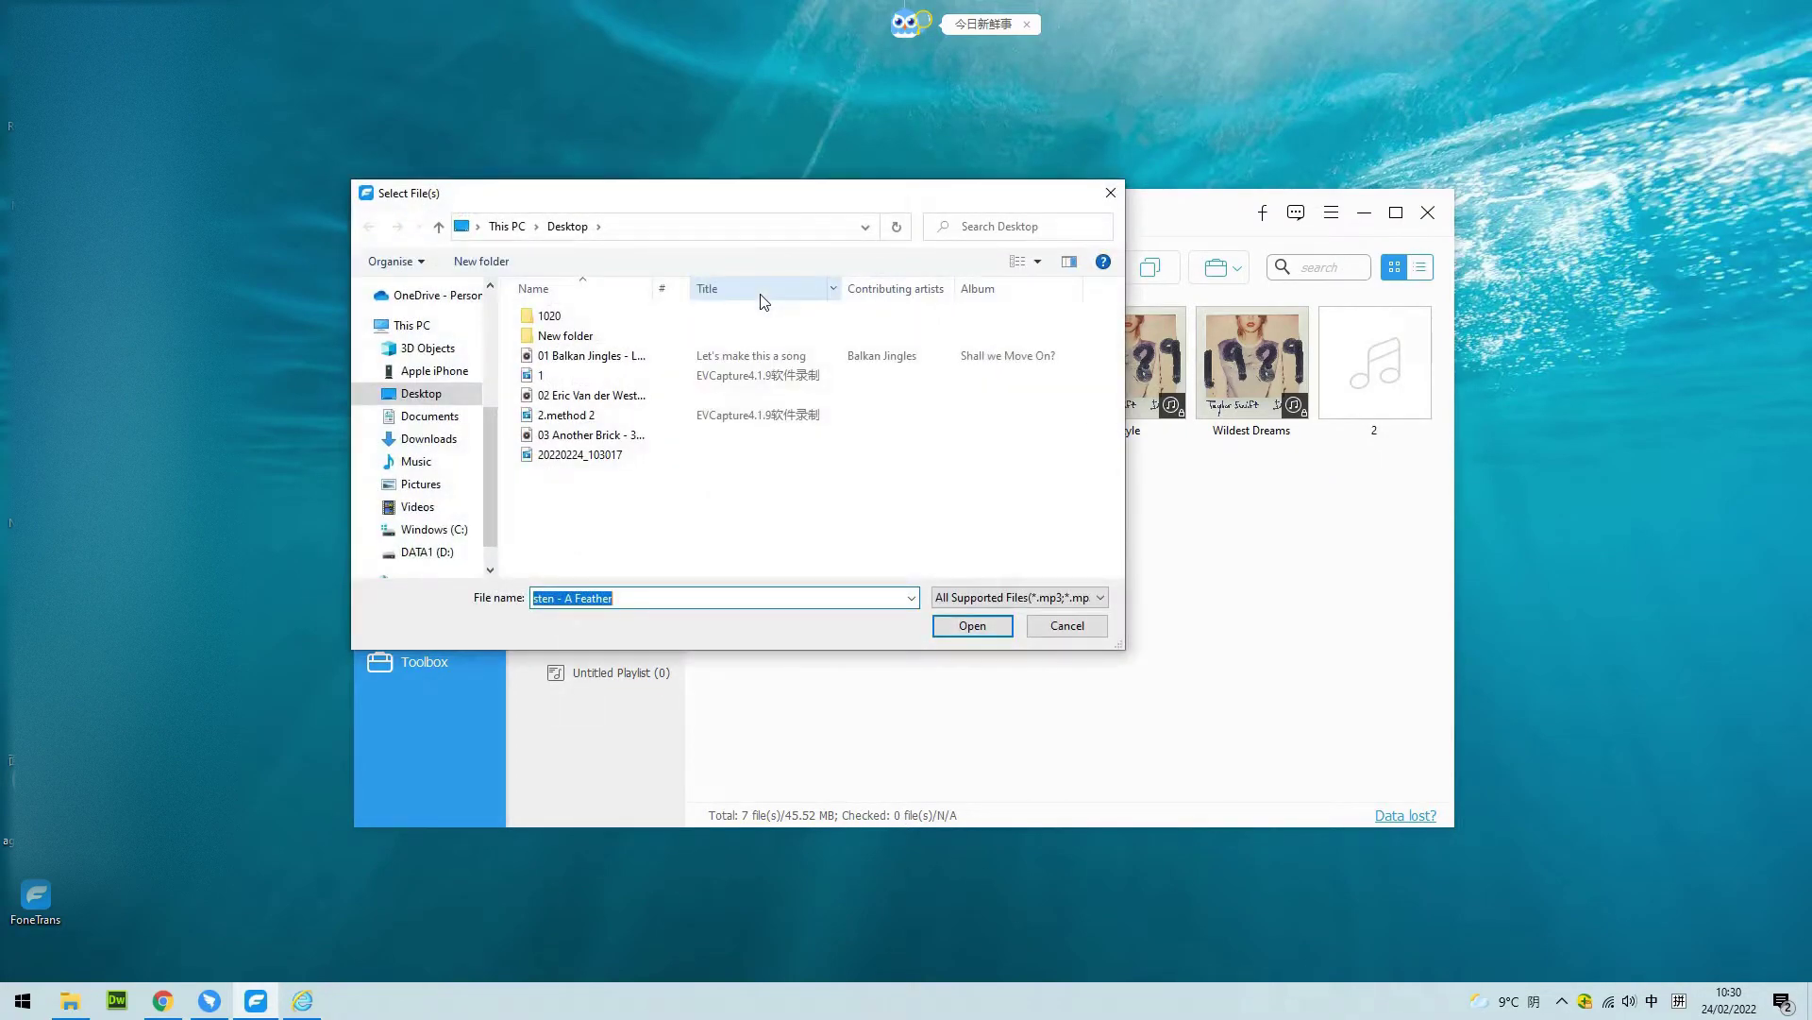
{"action": "left_click", "coordinate": [647, 359]}
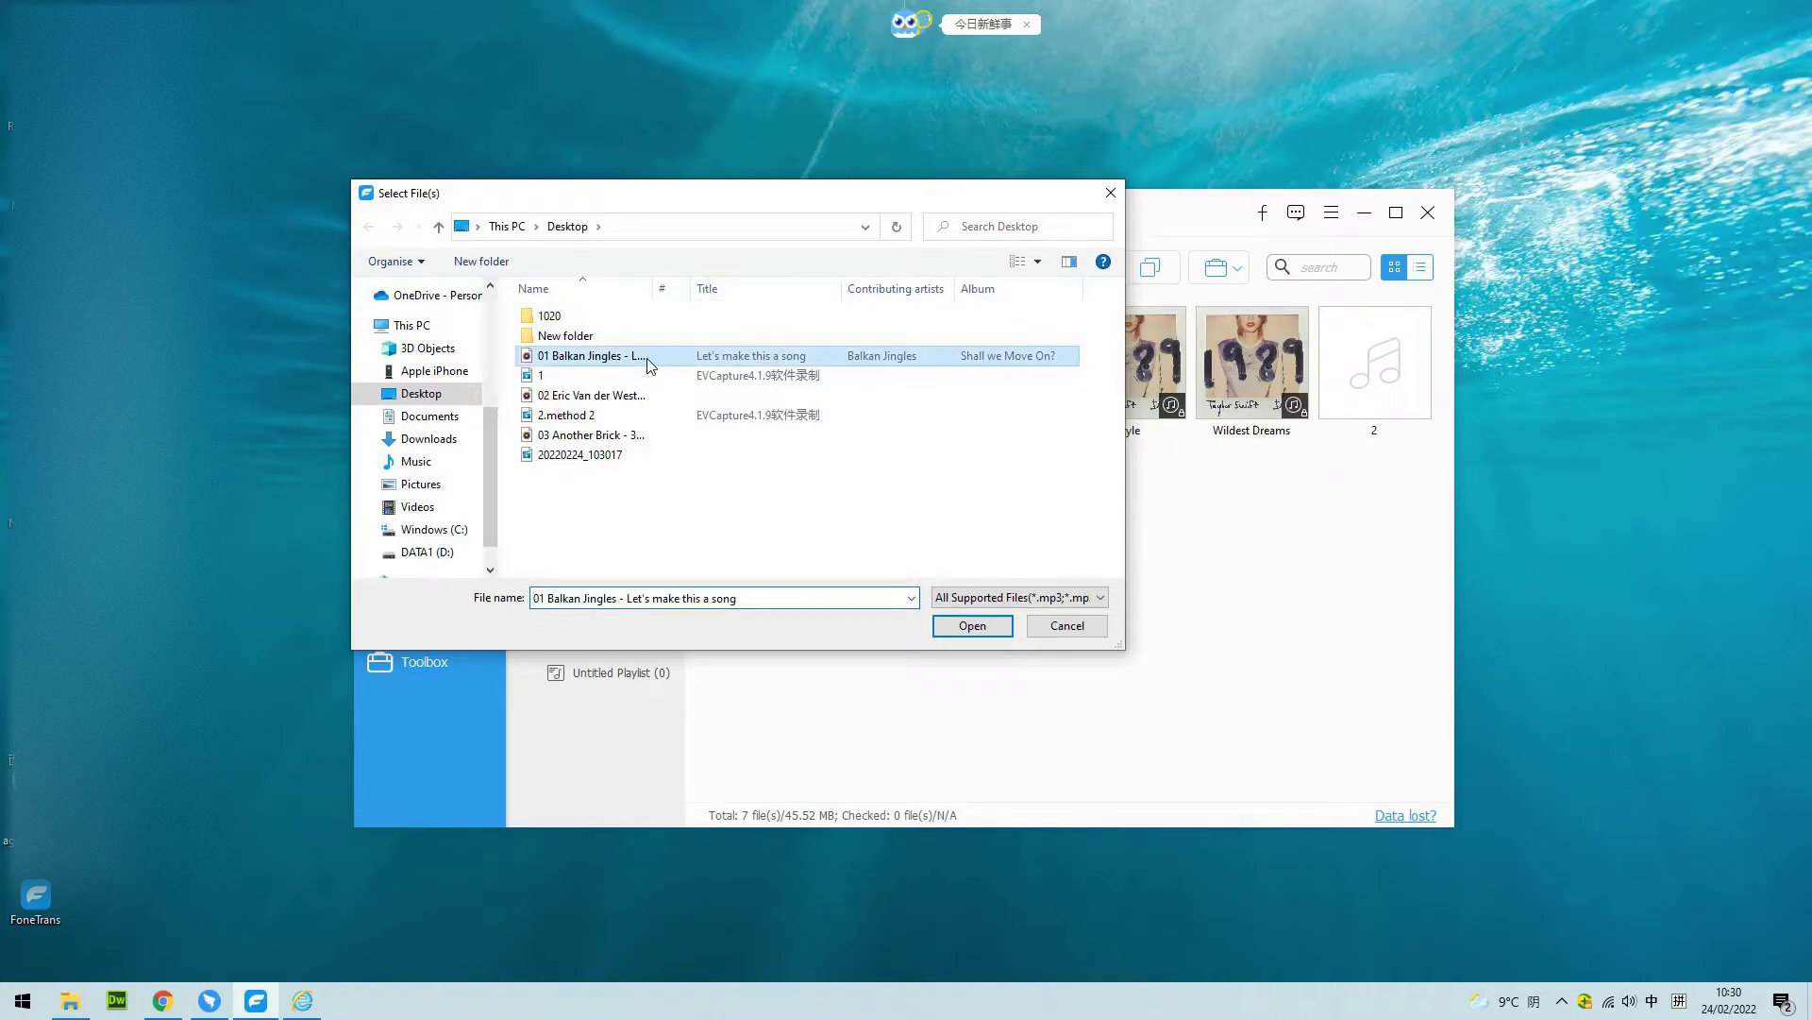
{"action": "left_click", "coordinate": [634, 397], "text": "ctrl"}
{"action": "left_click", "coordinate": [630, 436], "text": "ctrl"}
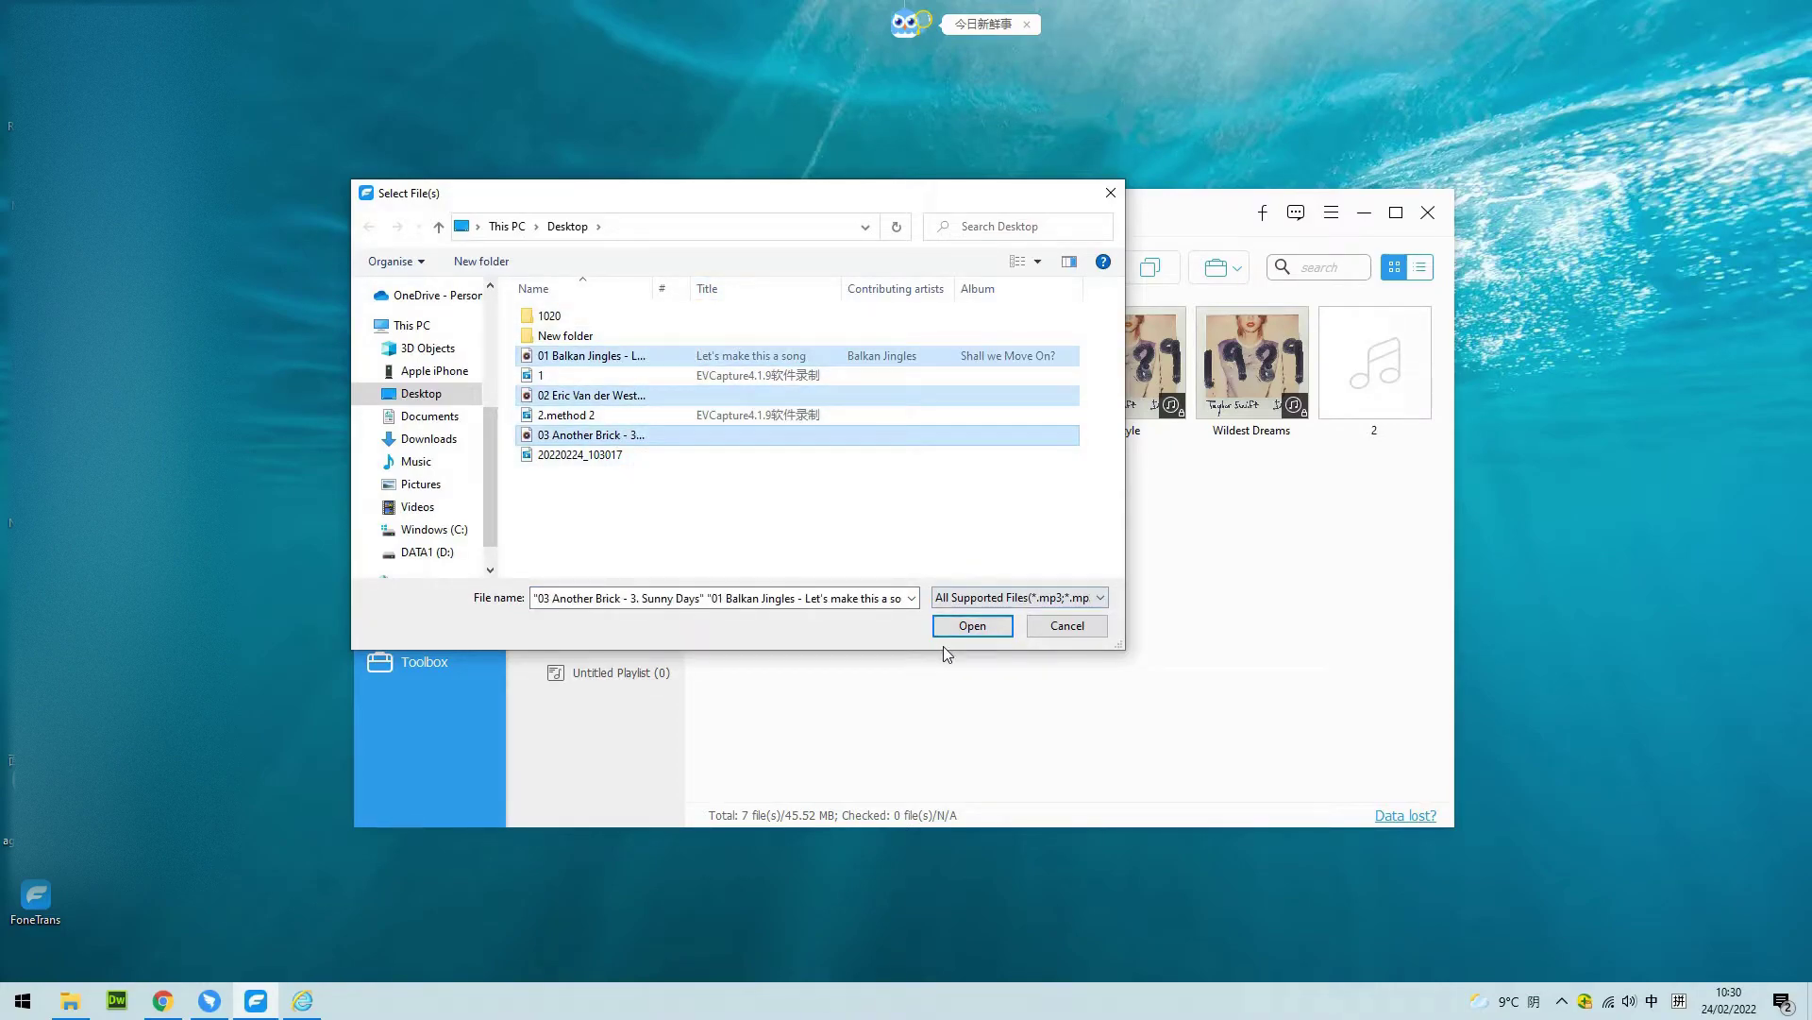
{"action": "left_click", "coordinate": [972, 626]}
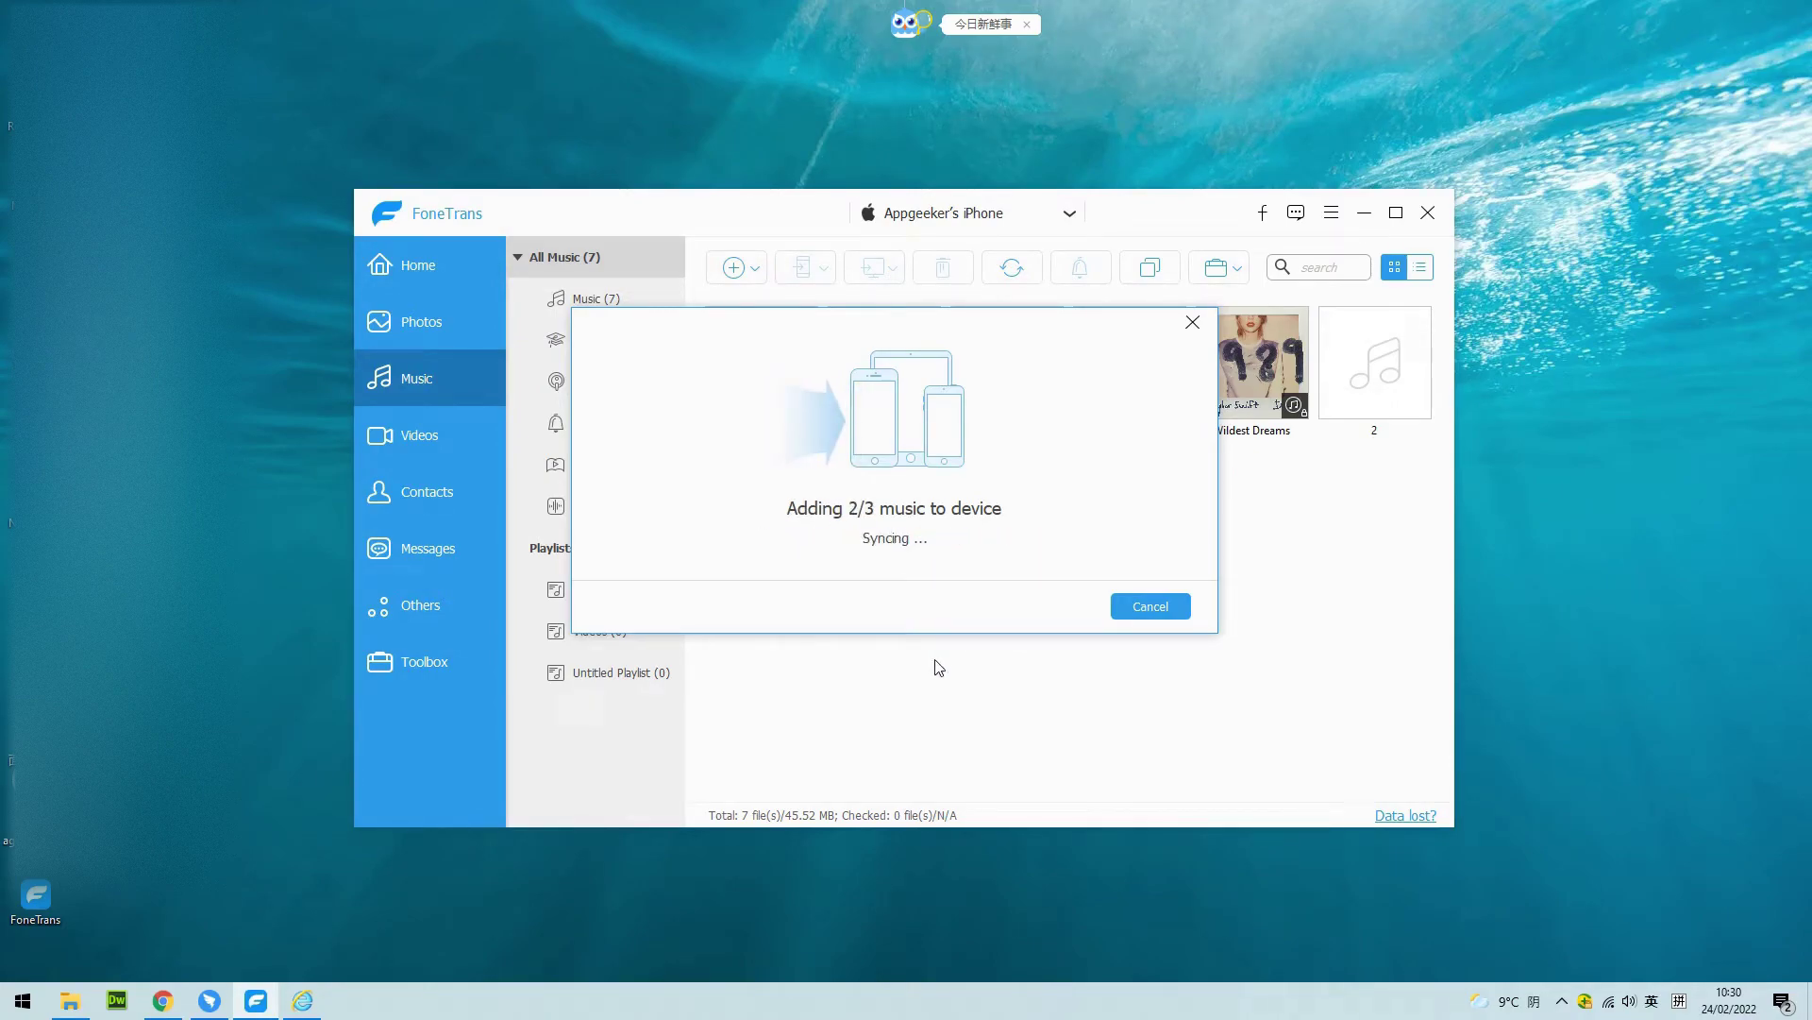
Close the sync success message, then choose Add Folder from the Add options
{"action": "left_click", "coordinate": [1137, 606]}
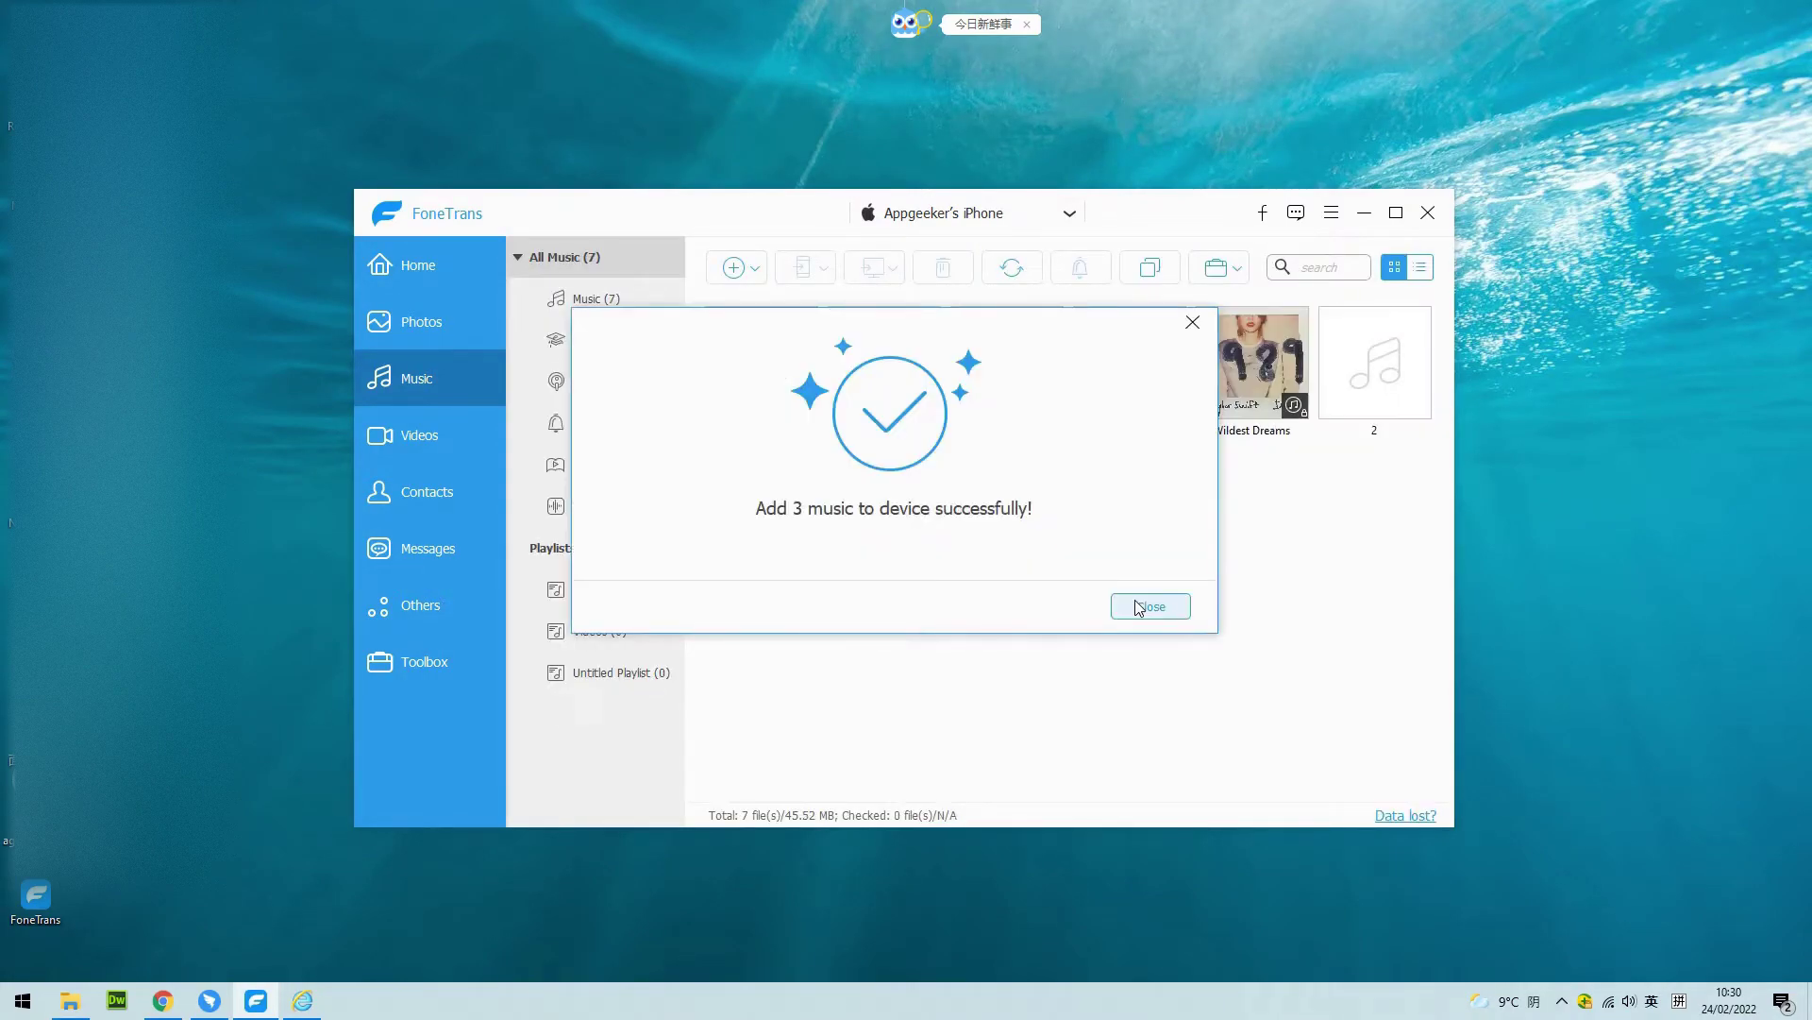
{"action": "left_click", "coordinate": [1140, 606]}
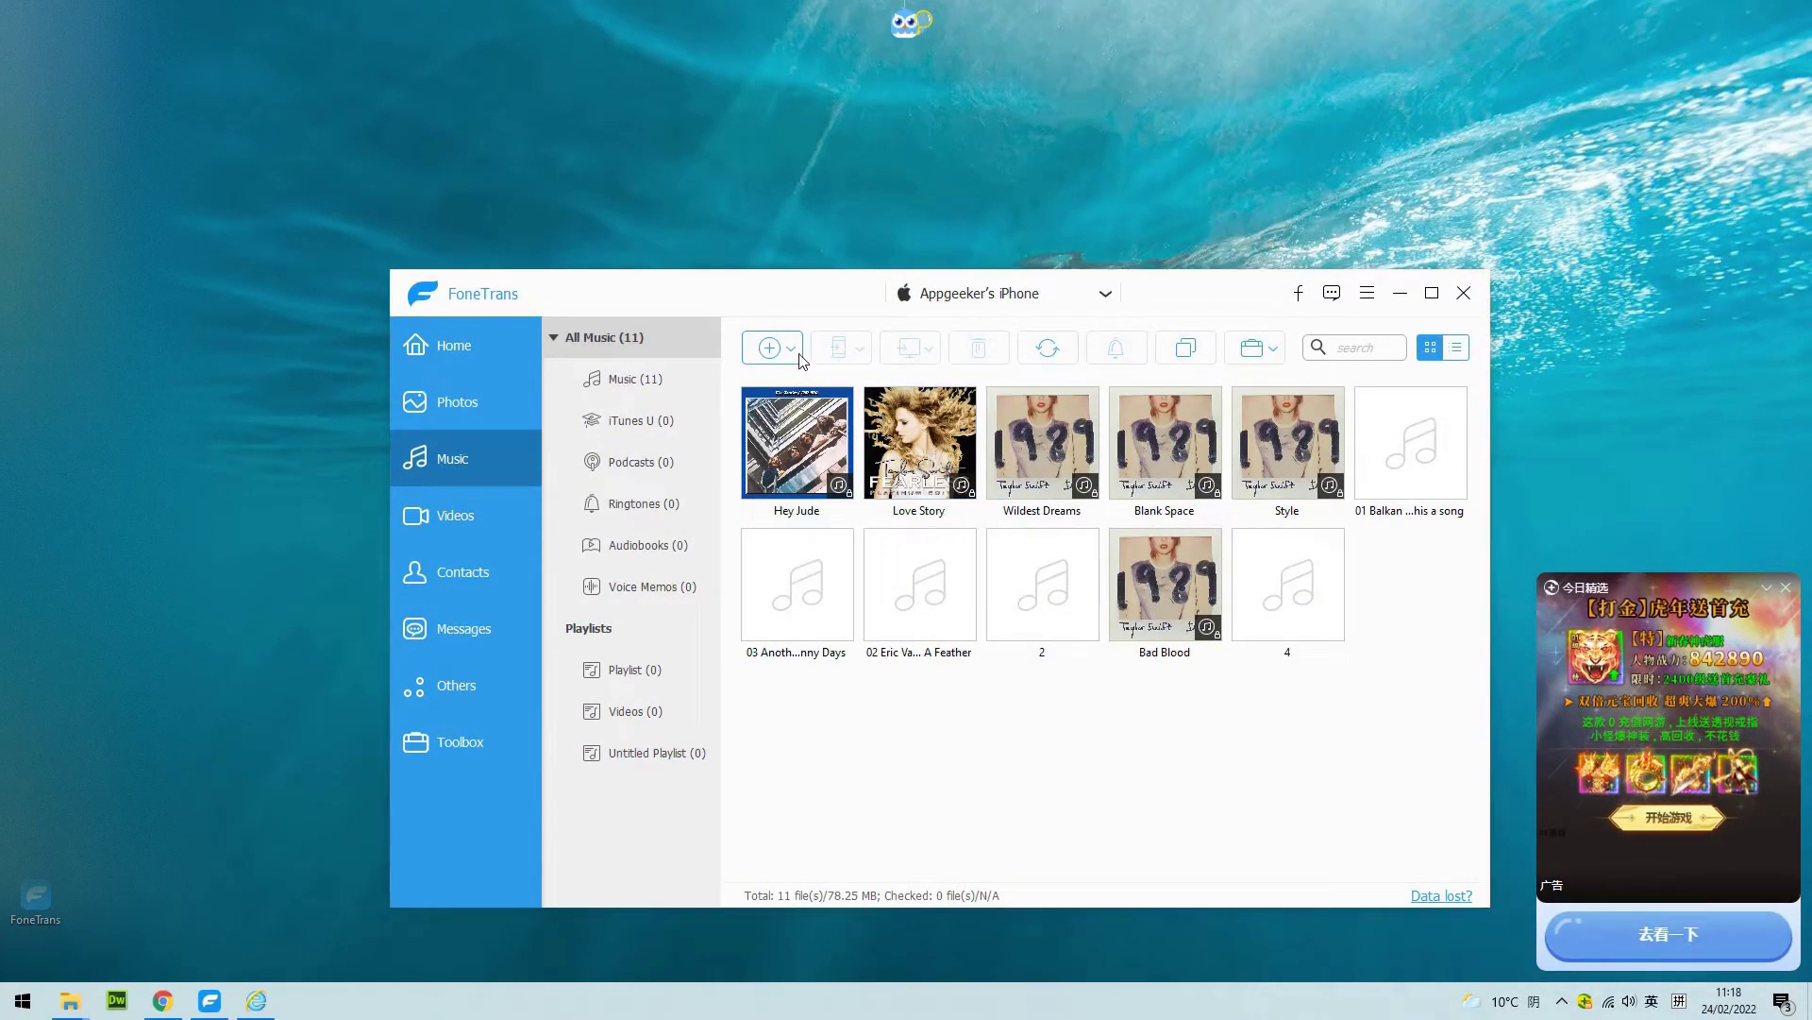
{"action": "left_click", "coordinate": [799, 350]}
{"action": "left_click", "coordinate": [801, 407]}
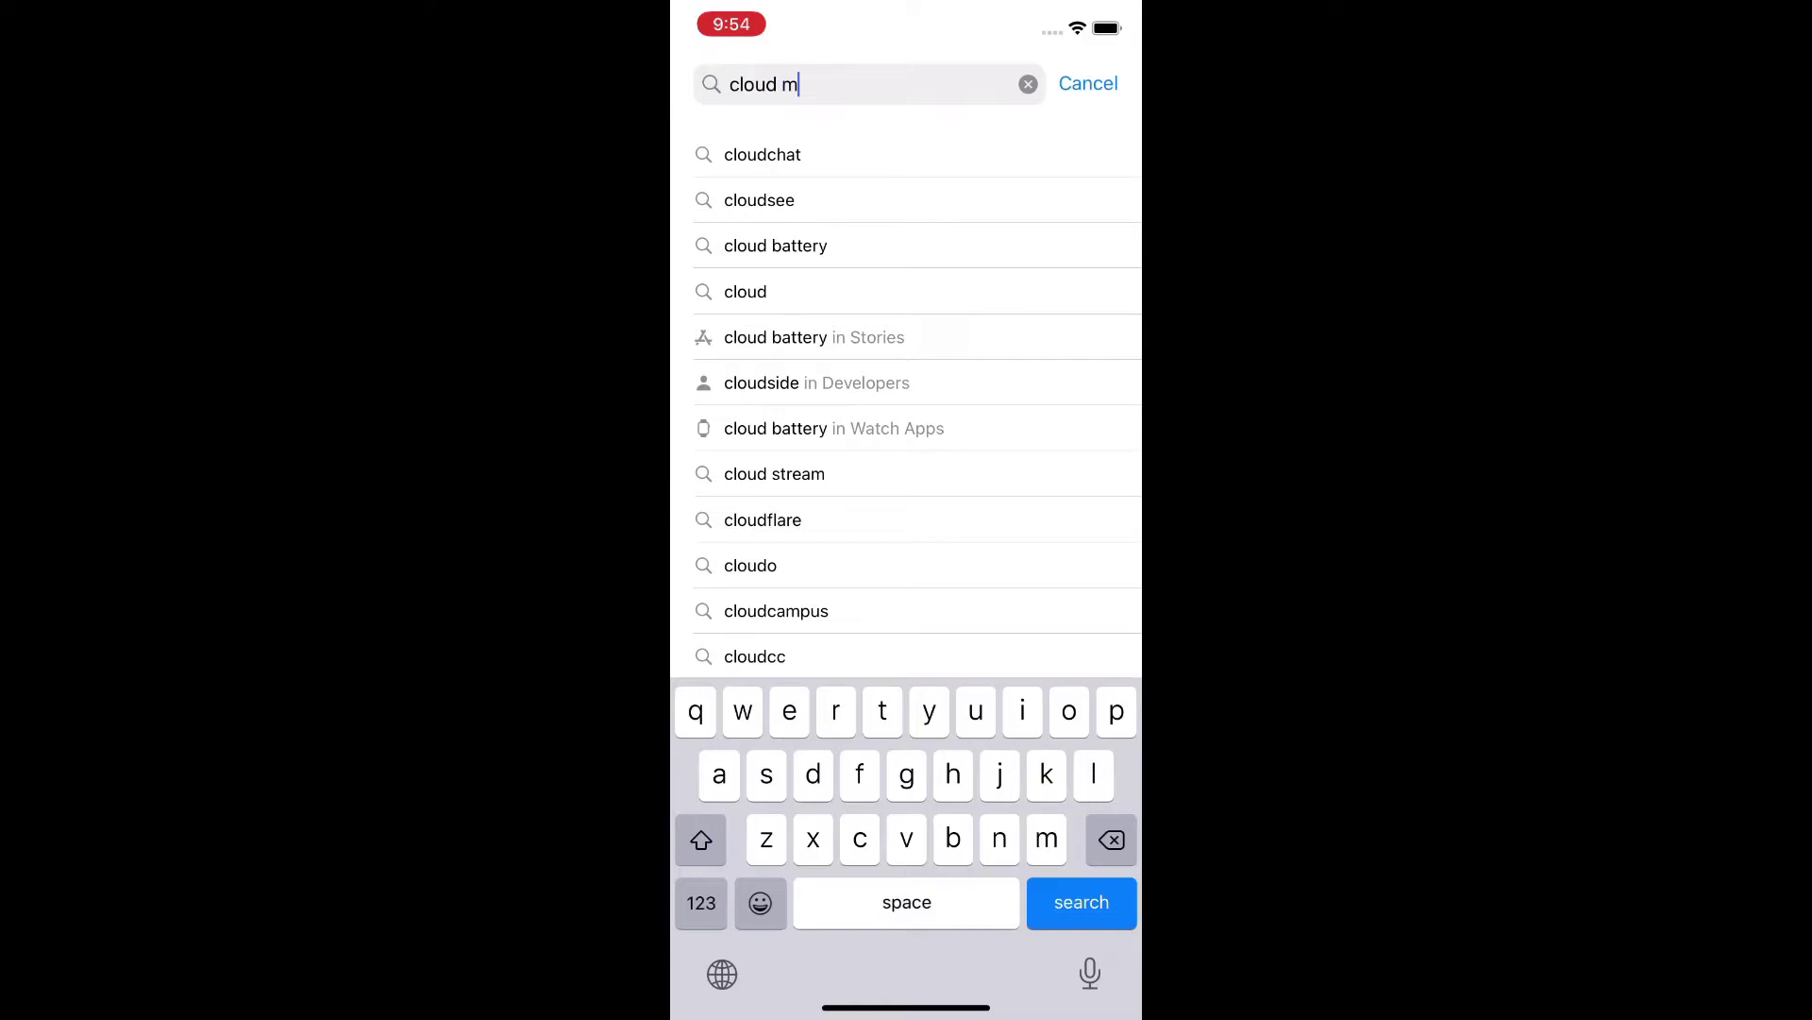
Install and open Cloud Music Player – Listener, then start its Wi-Fi Transfer at 192.168.2.25
{"action": "type", "text": "usic"}
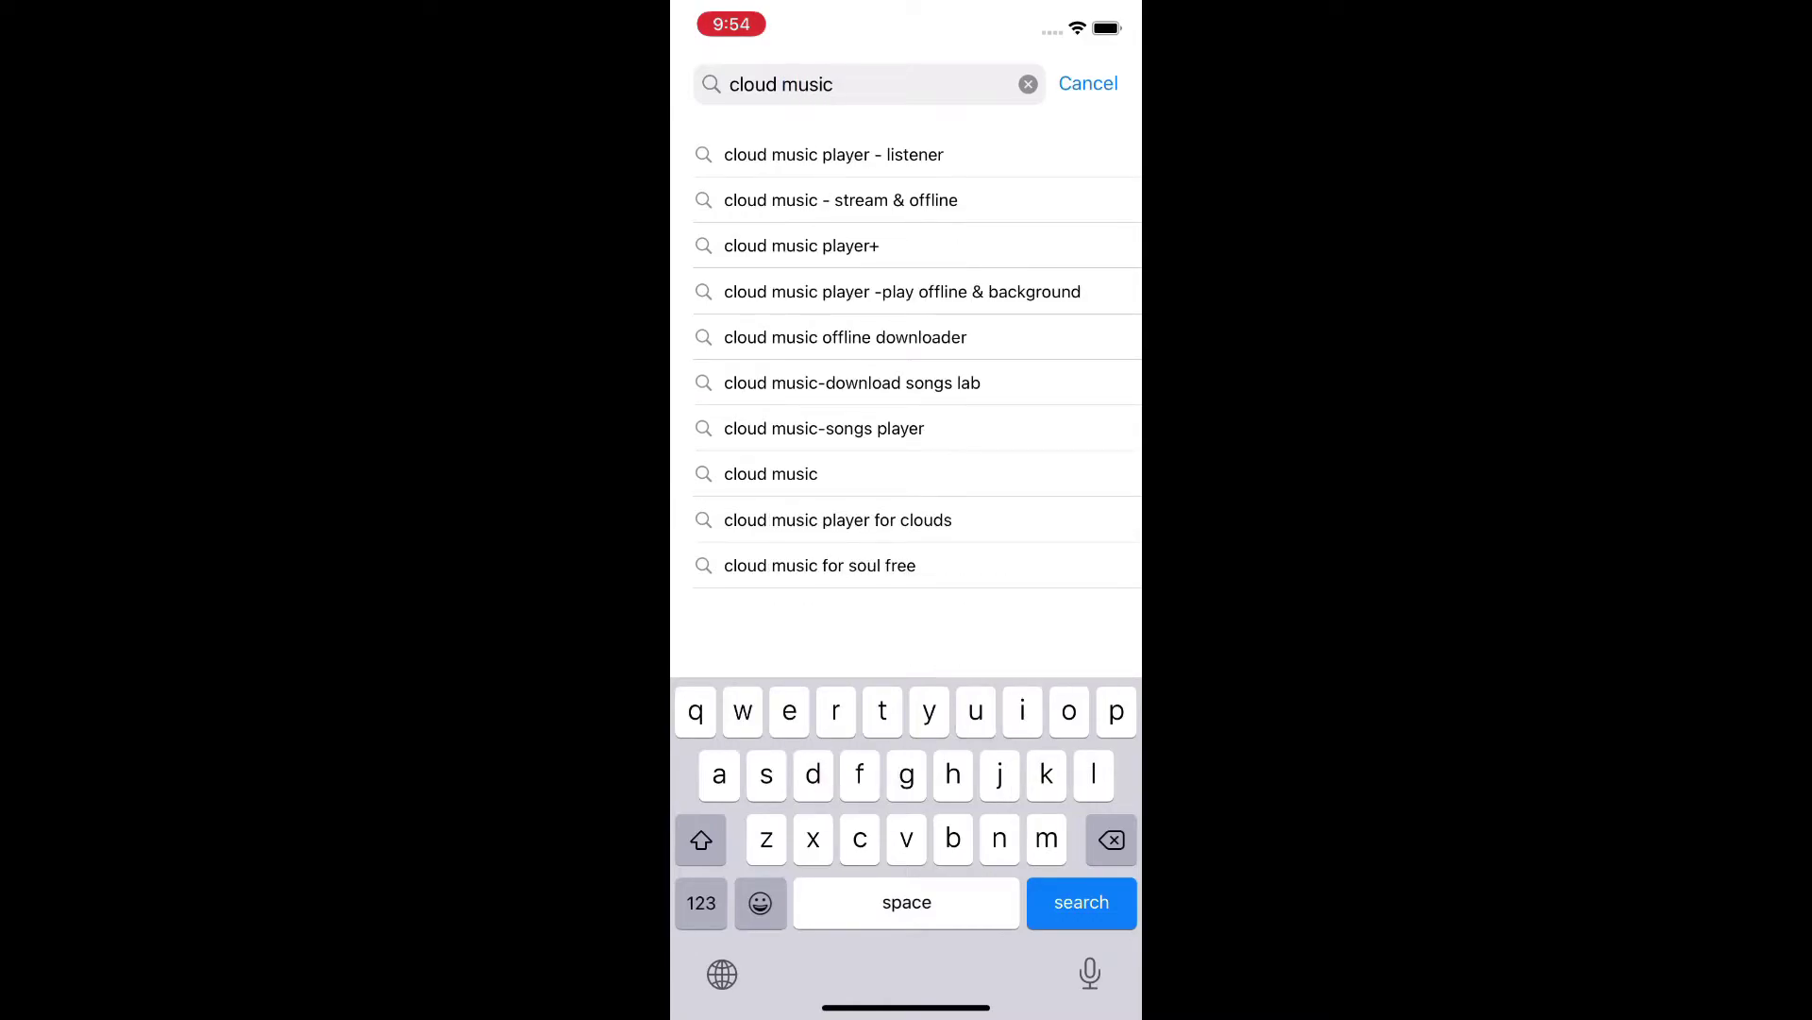
{"action": "left_click", "coordinate": [834, 154]}
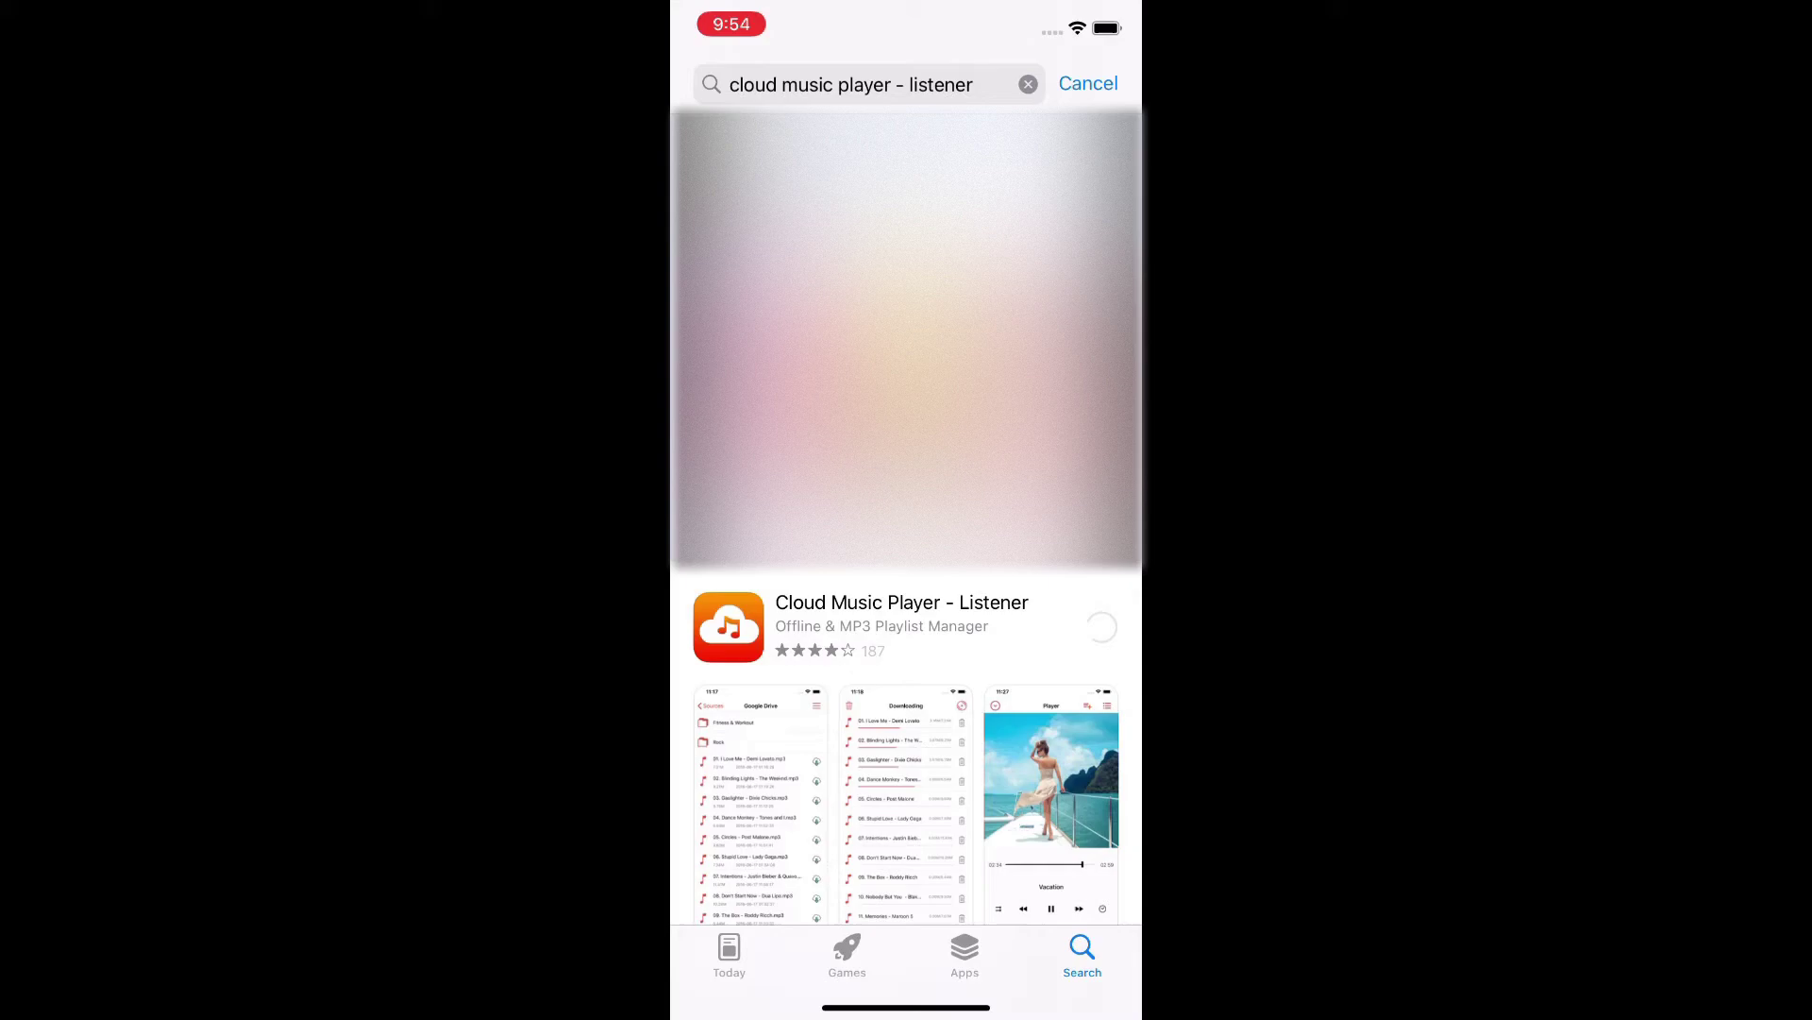
{"action": "scroll", "coordinate": [906, 472], "scroll_direction": "down", "scroll_amount": 5}
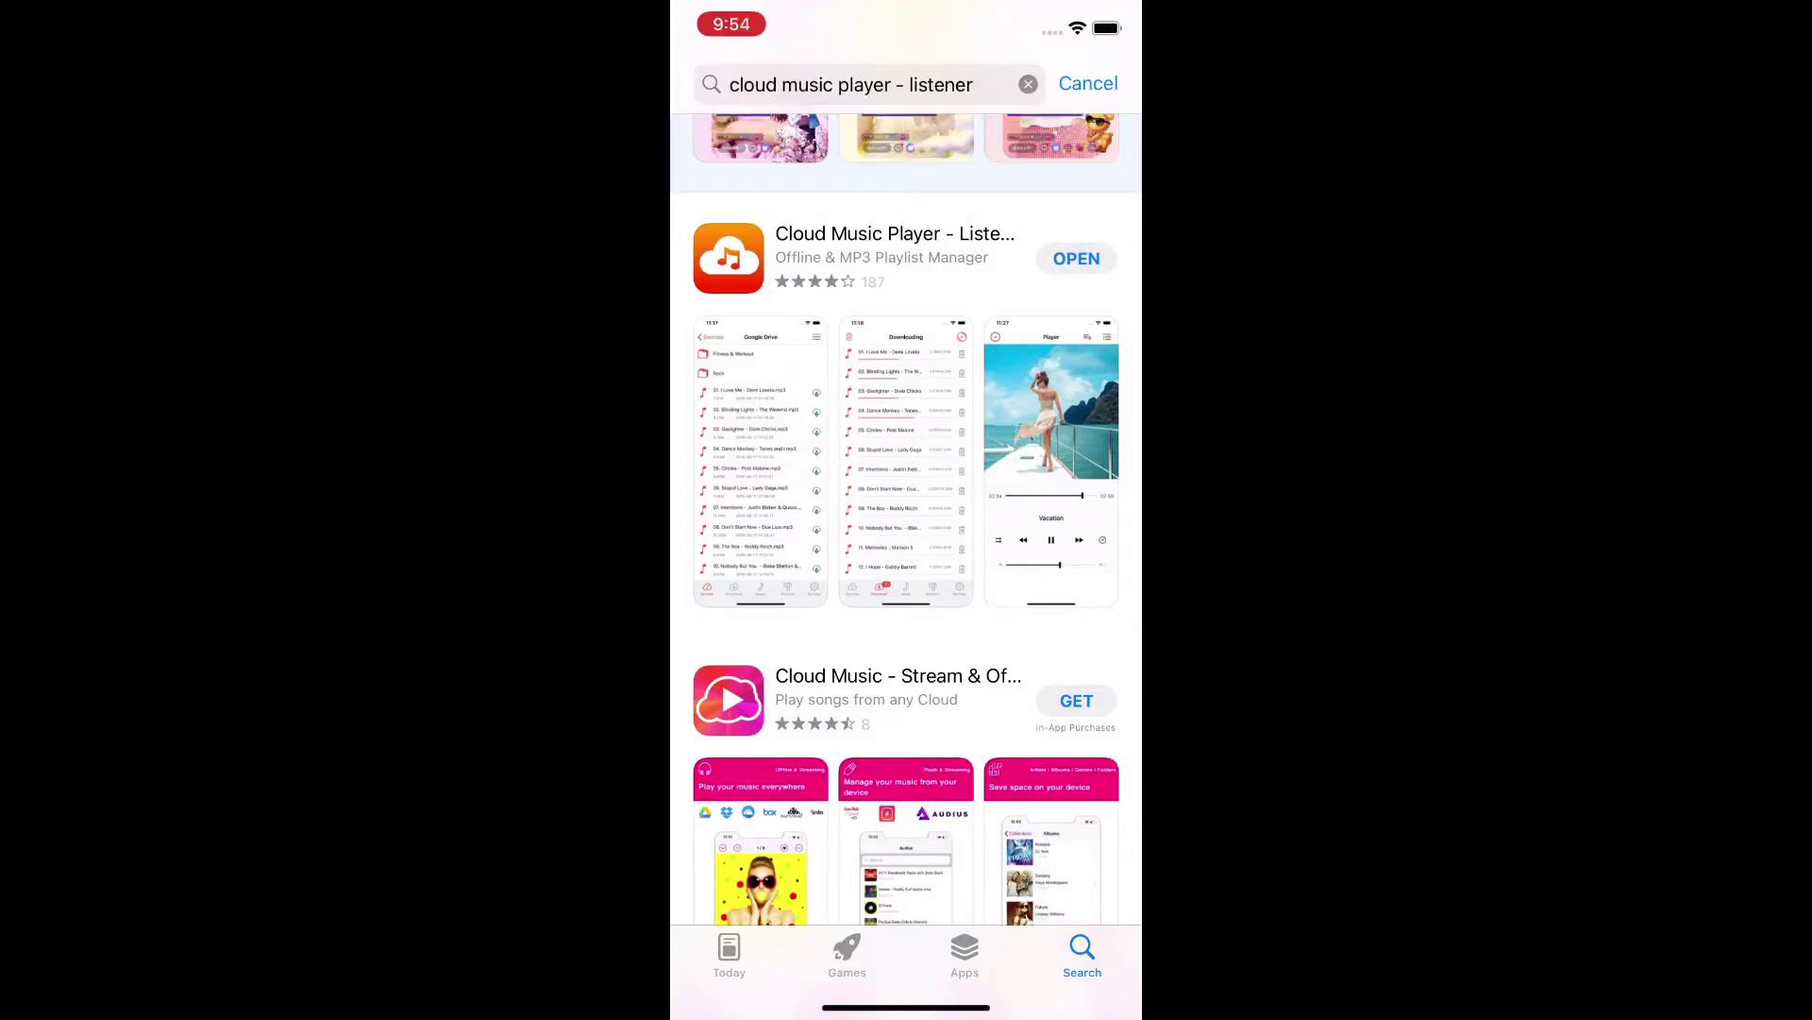
{"action": "left_click", "coordinate": [1077, 255]}
{"action": "left_click", "coordinate": [809, 190]}
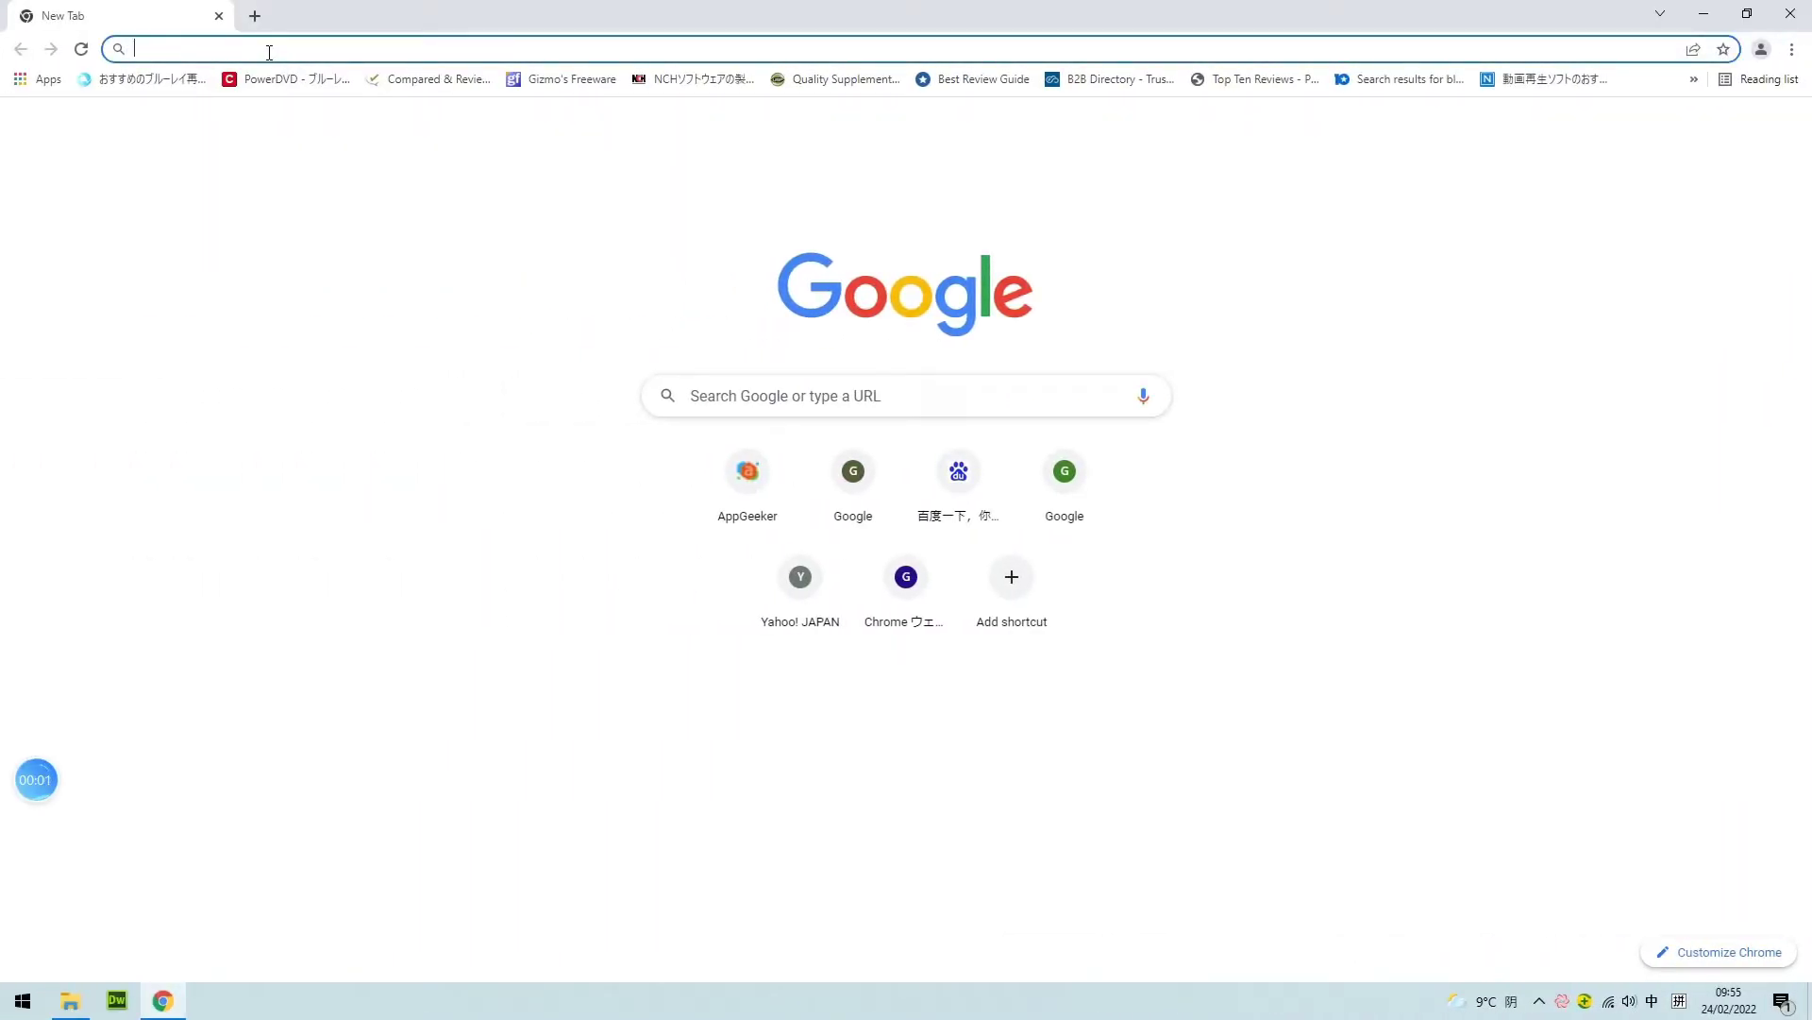
Load the phone's upload page at 192.168.2.25 in Chrome and bring up its file picker
{"action": "type", "text": "192.168.2.25"}
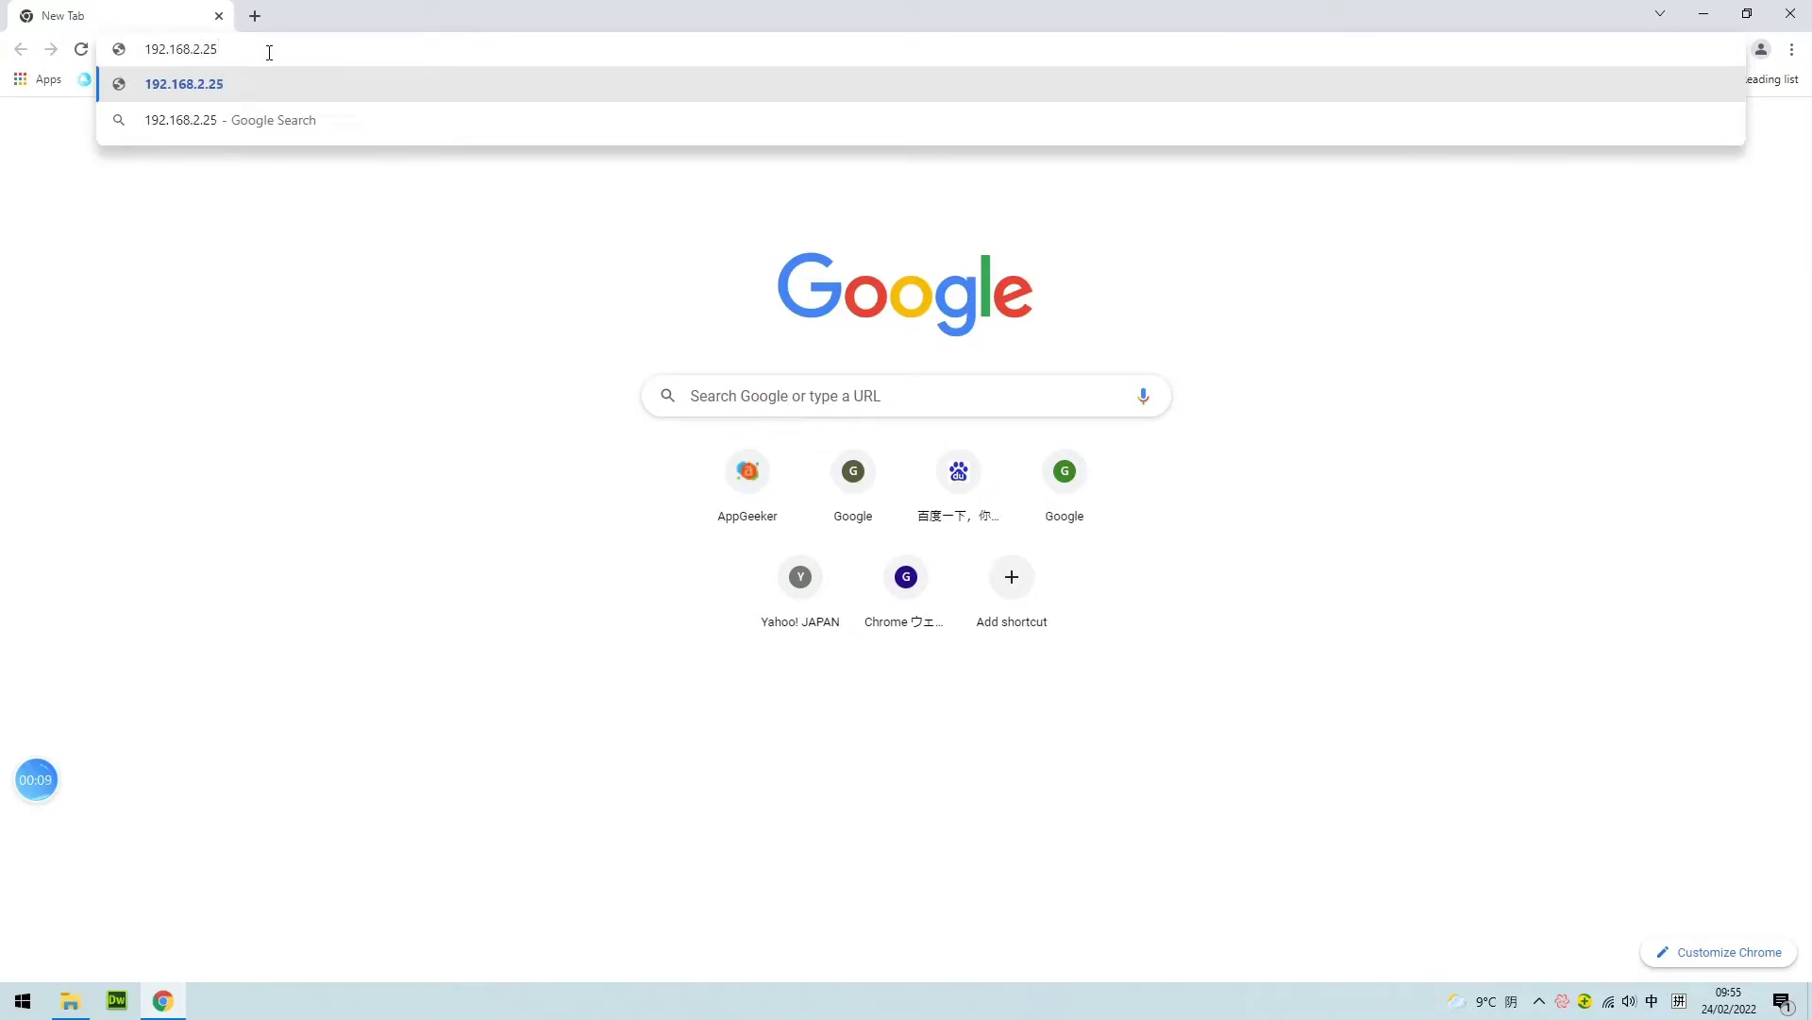
{"action": "key", "text": "Return"}
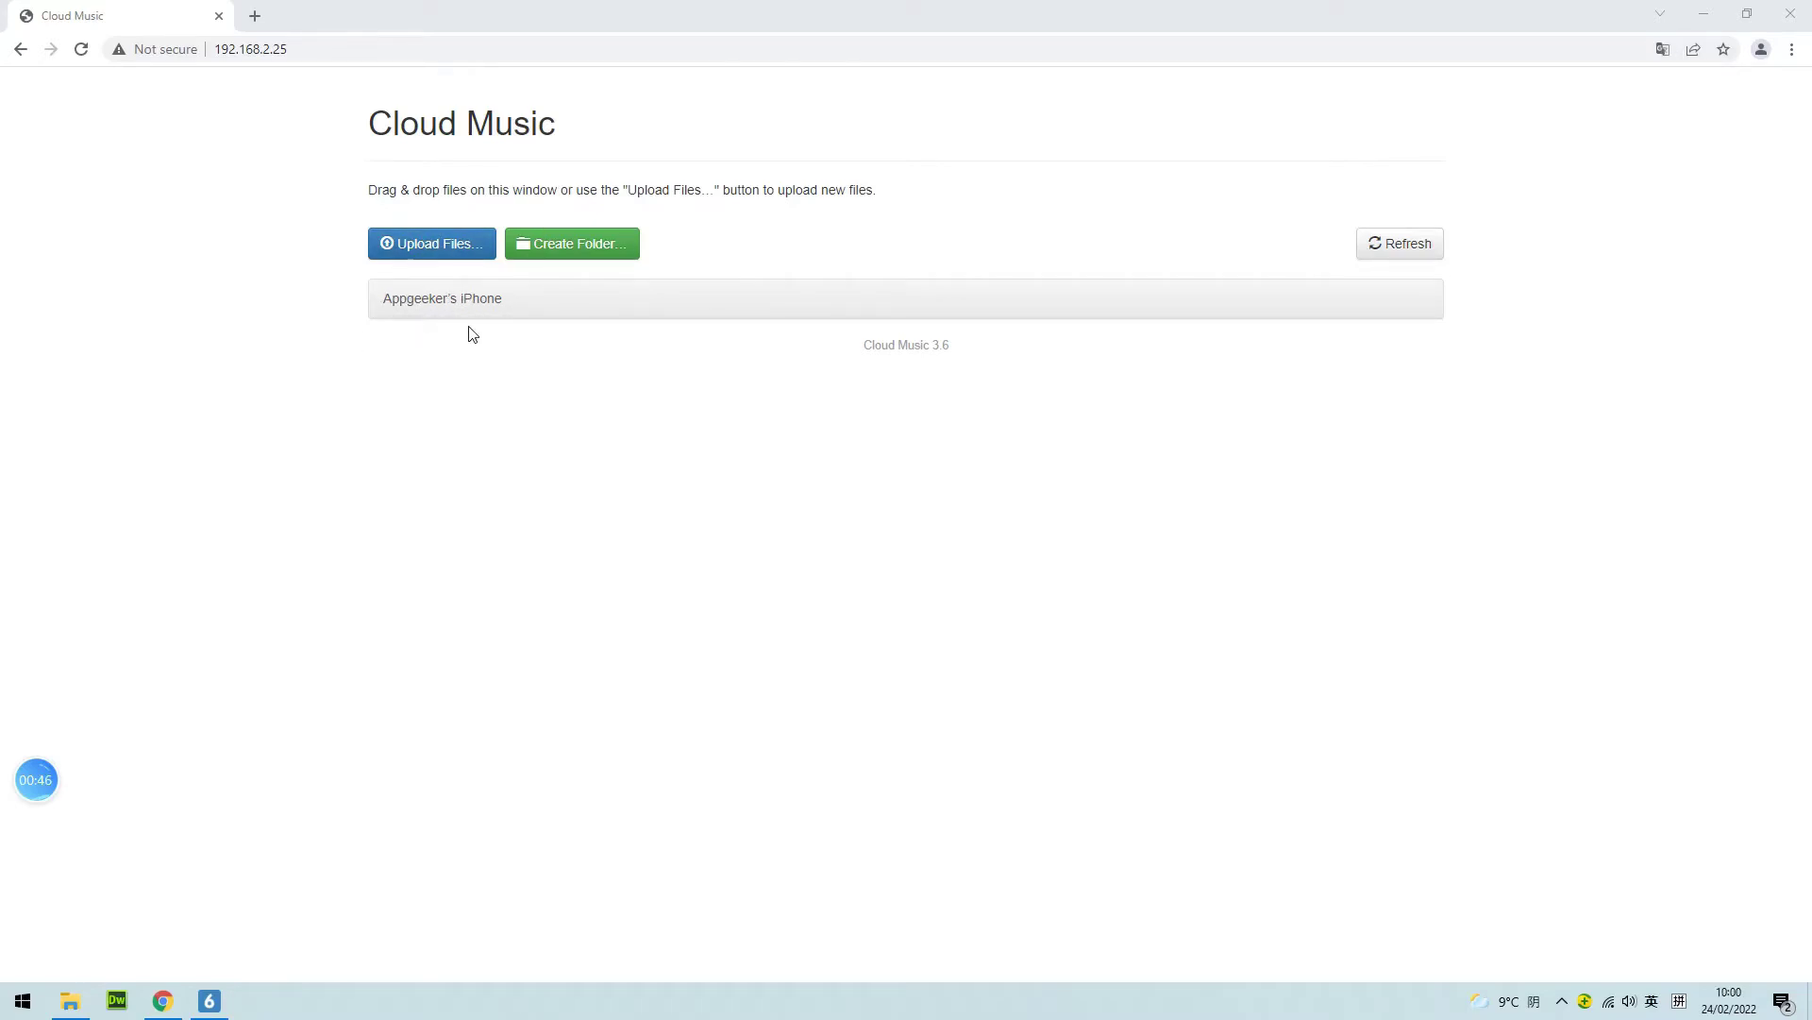
{"action": "left_click", "coordinate": [445, 249]}
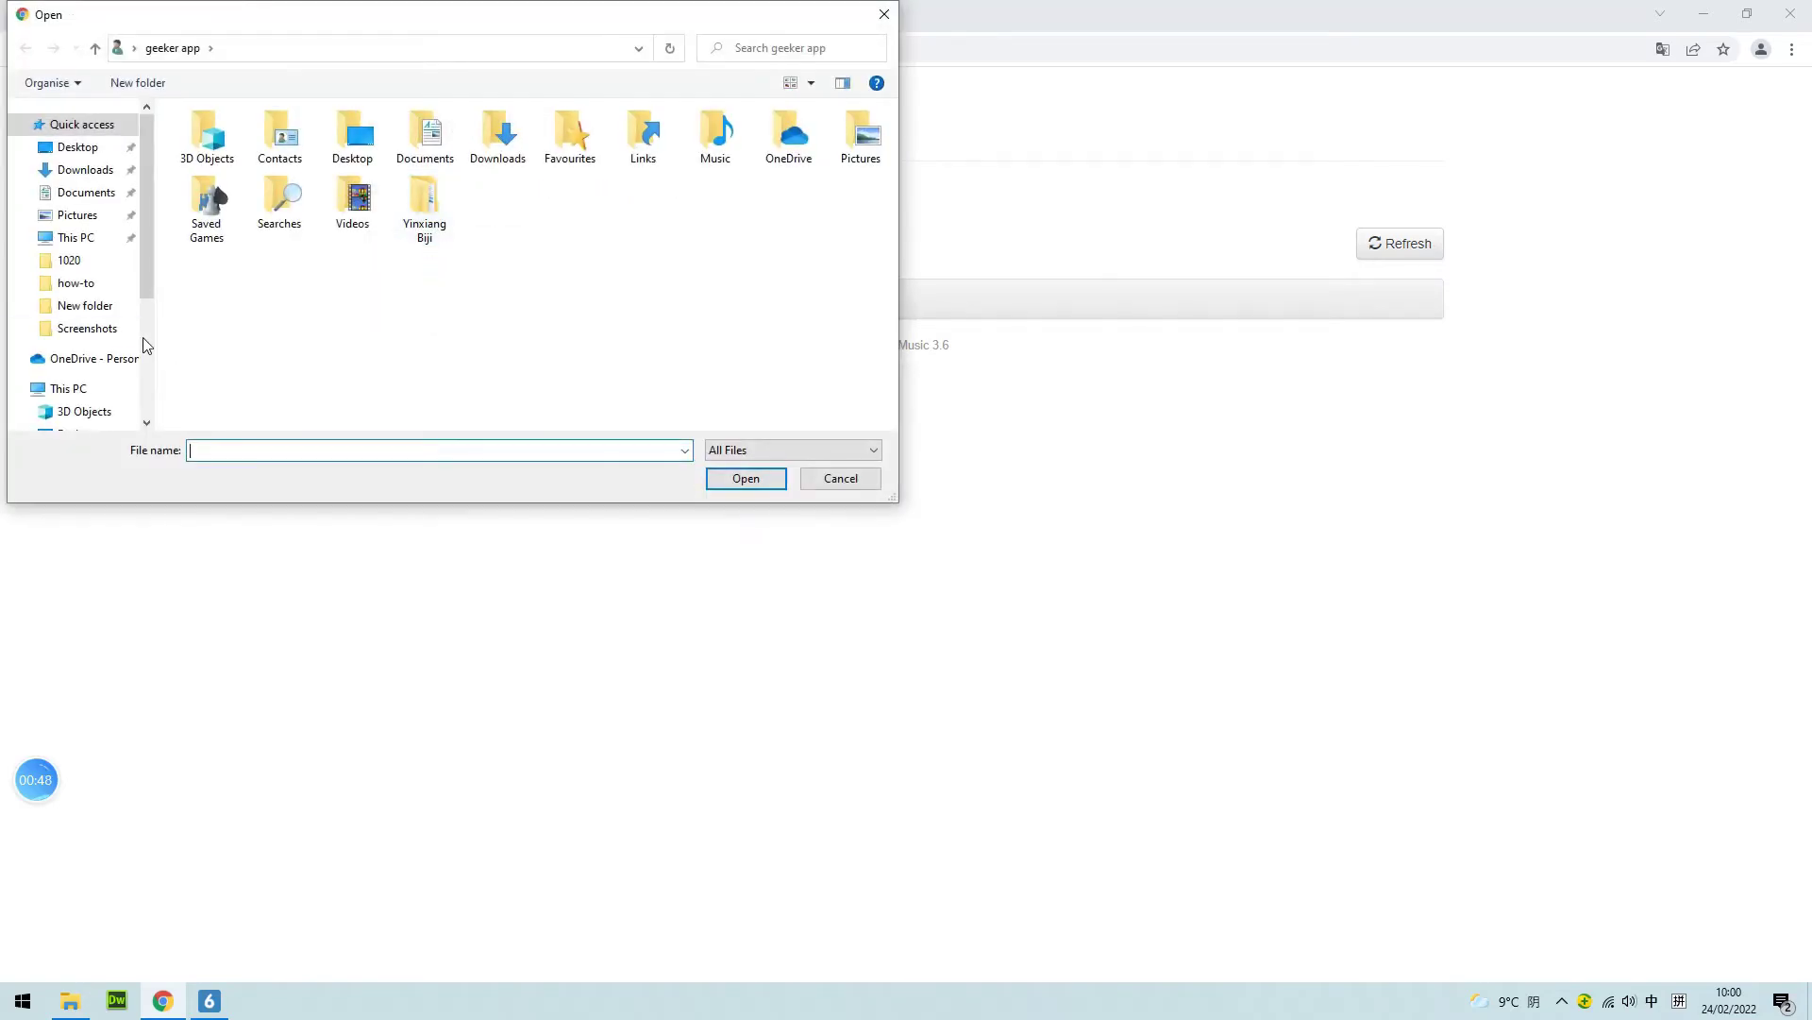
Upload the Desktop MP3s Balkan Jingles, Eric Van der Westen and Another Brick
{"action": "scroll", "coordinate": [75, 395], "scroll_direction": "down", "scroll_amount": 1}
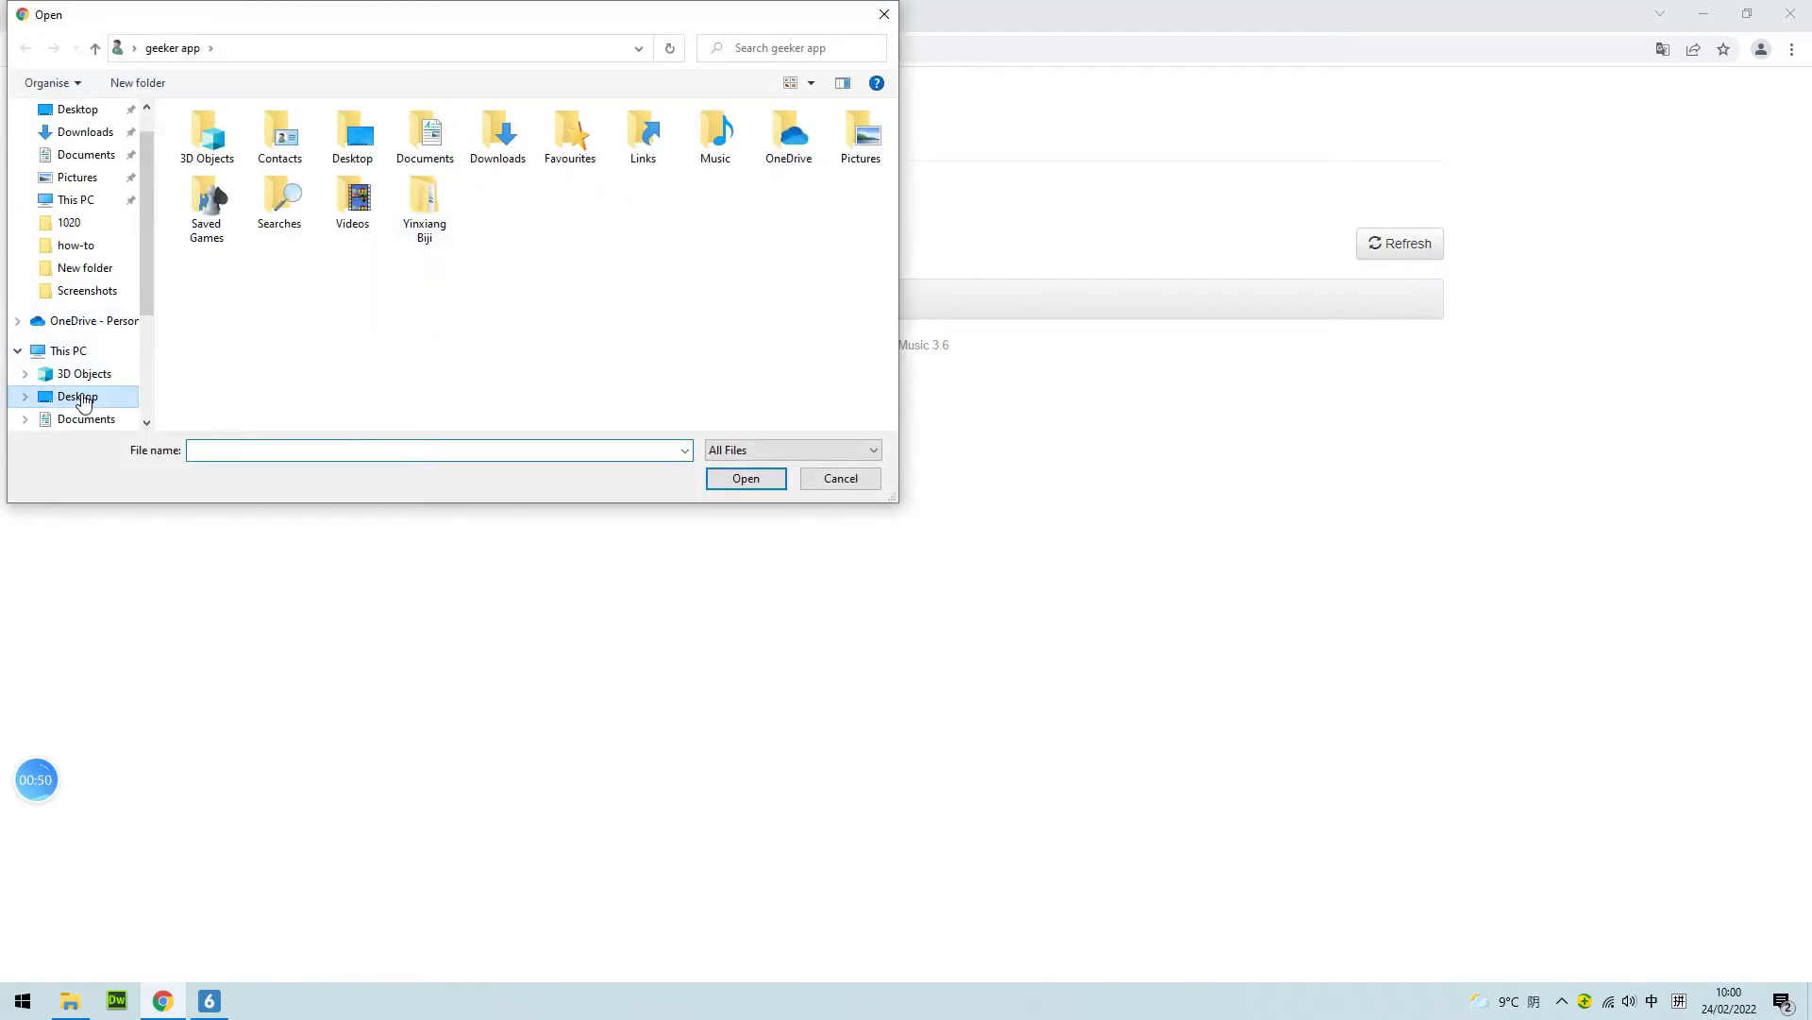
{"action": "left_click", "coordinate": [75, 396]}
{"action": "left_click", "coordinate": [257, 179]}
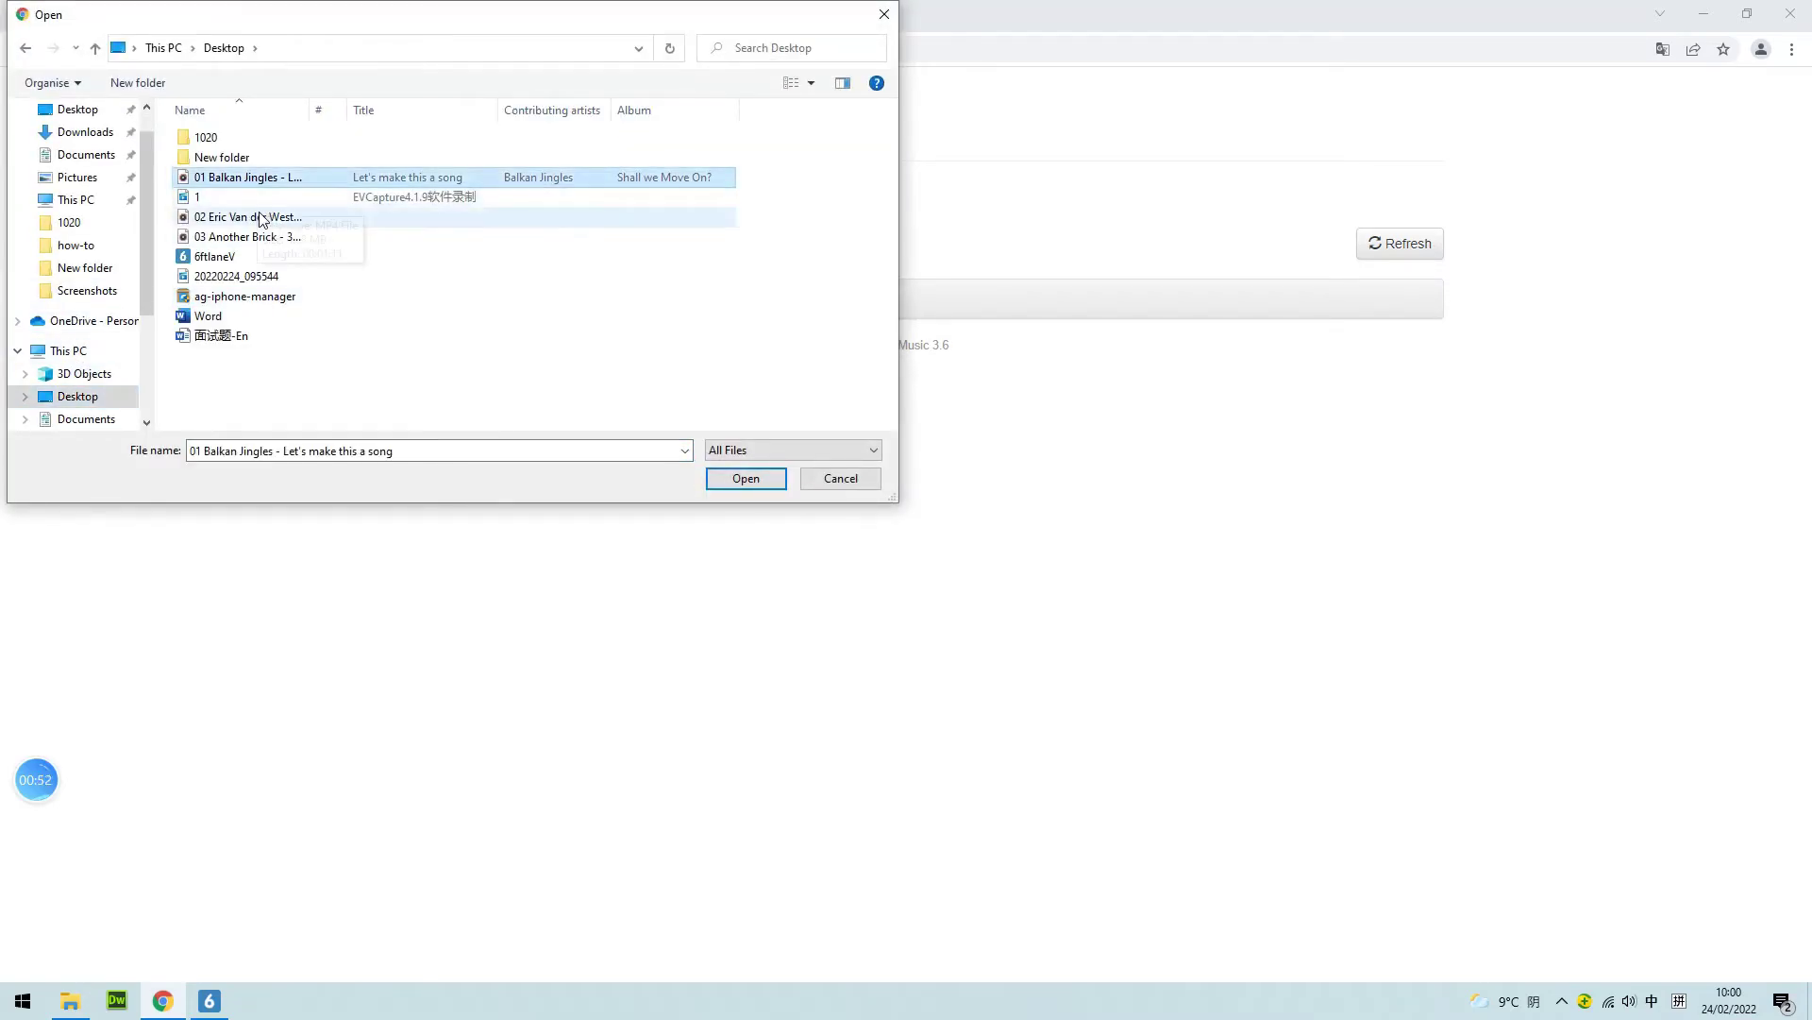
{"action": "left_click", "coordinate": [243, 217], "text": "ctrl"}
{"action": "left_click", "coordinate": [244, 236], "text": "ctrl"}
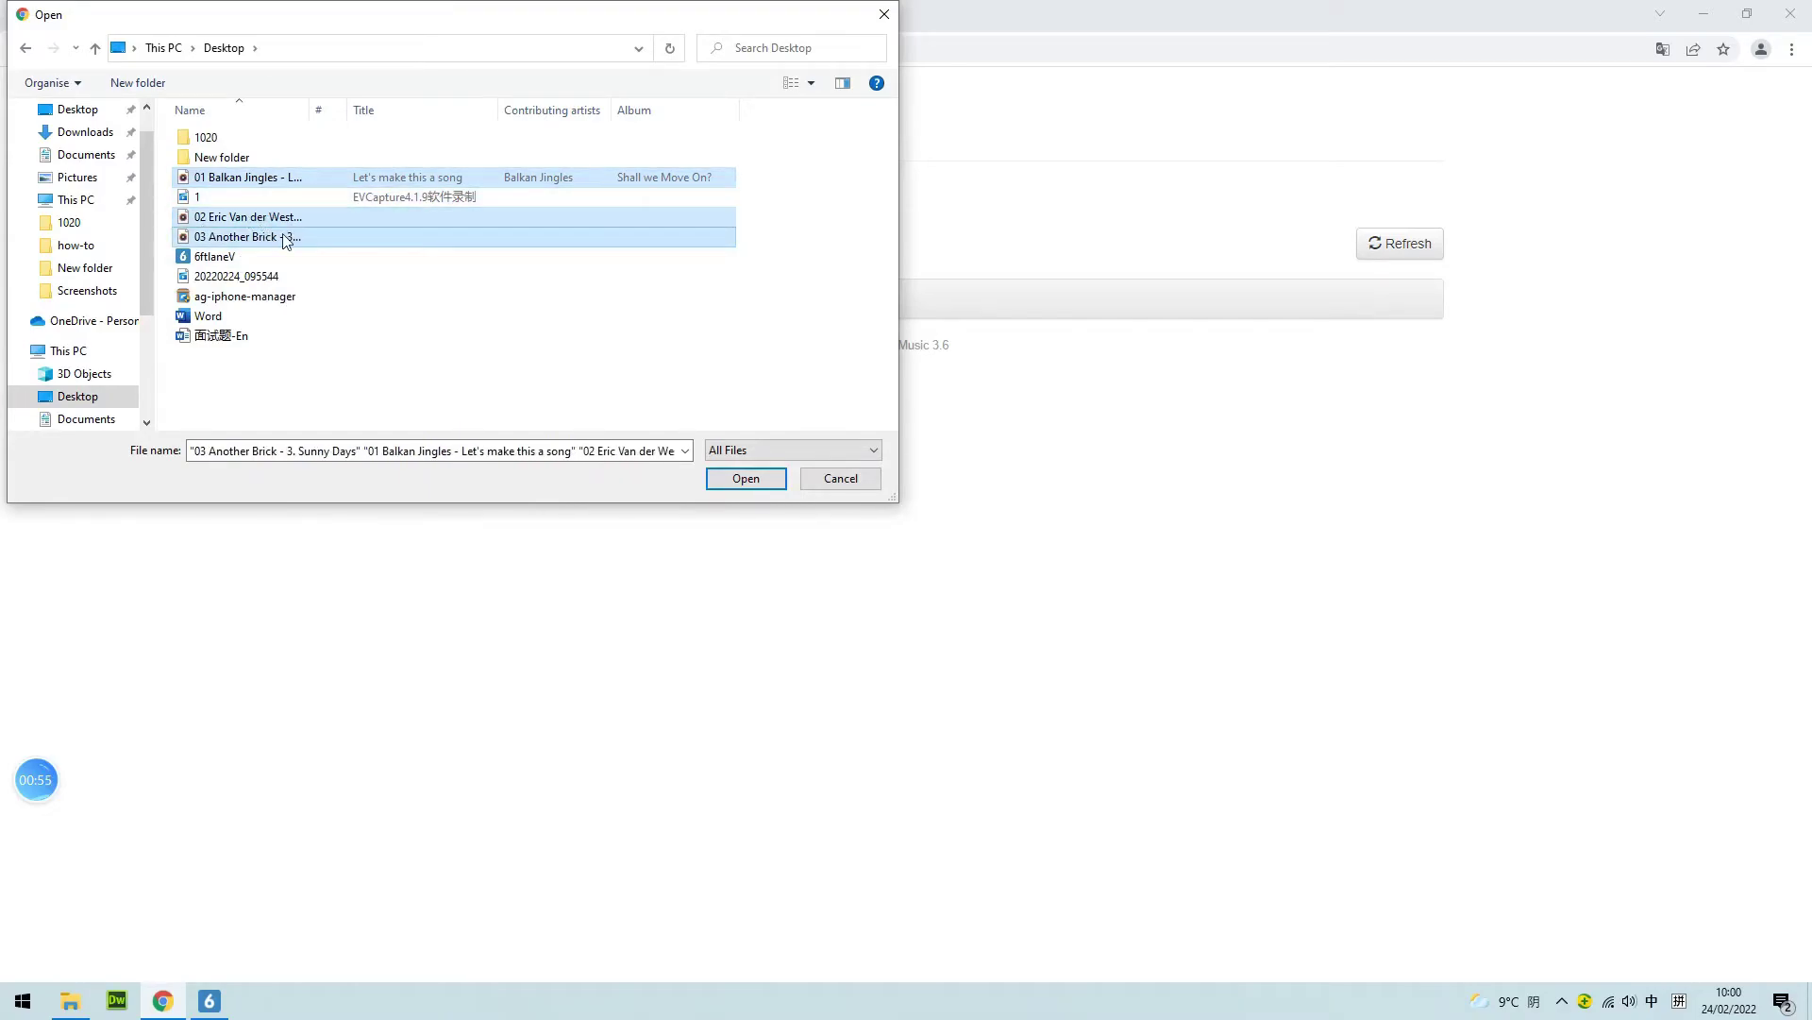
{"action": "left_click", "coordinate": [746, 478]}
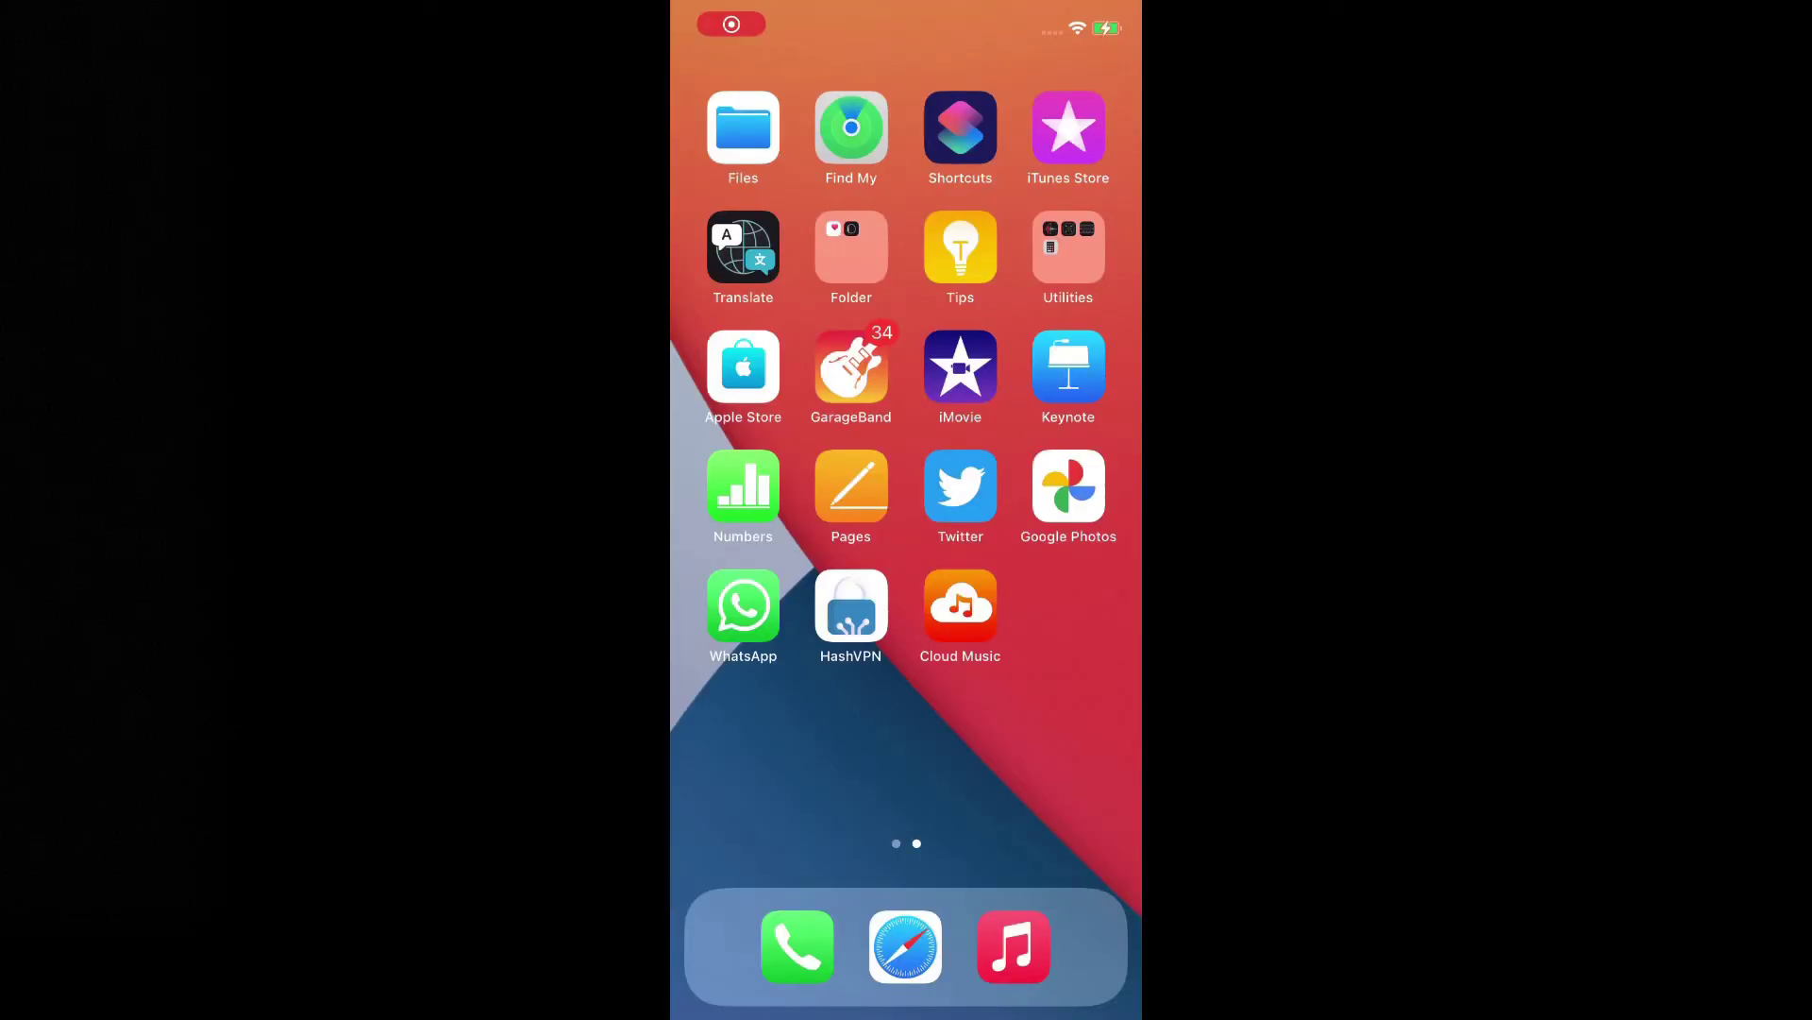
Switch to the Cloud Music app on the iPhone to view its songs
{"action": "left_click", "coordinate": [960, 605]}
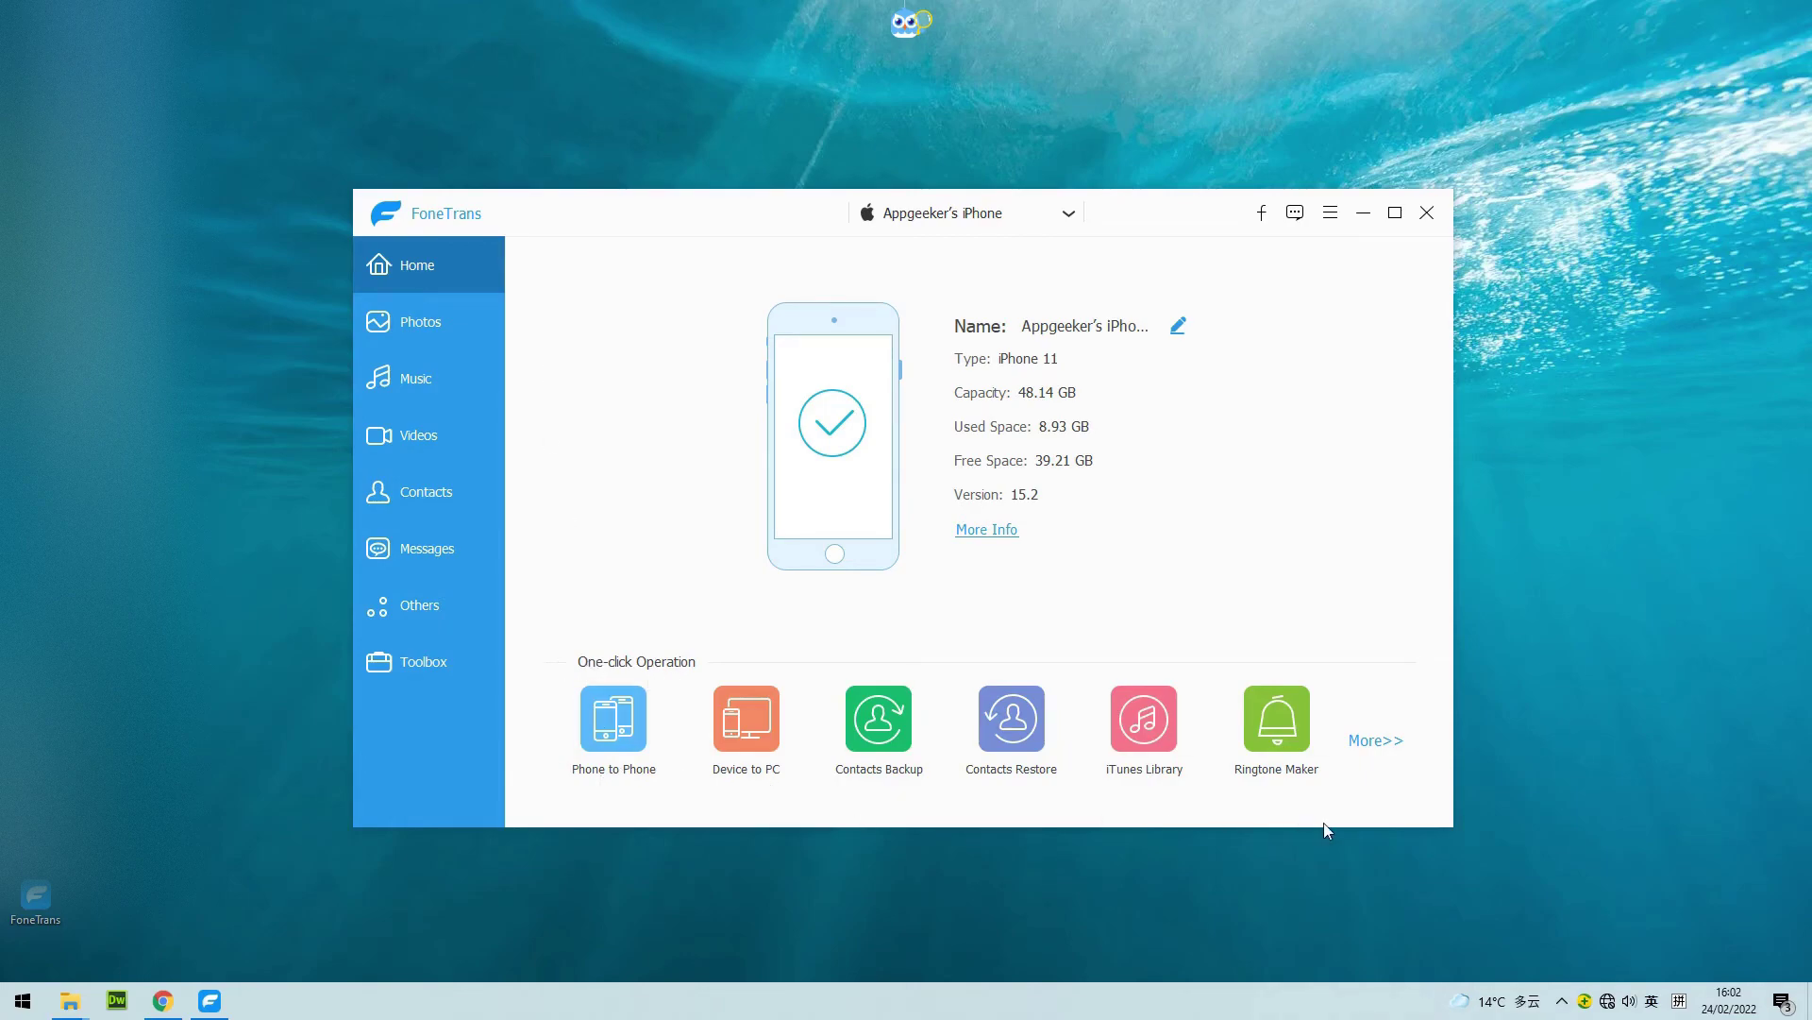
{"action": "left_click", "coordinate": [450, 342]}
{"action": "left_click", "coordinate": [434, 366]}
{"action": "left_click", "coordinate": [423, 418]}
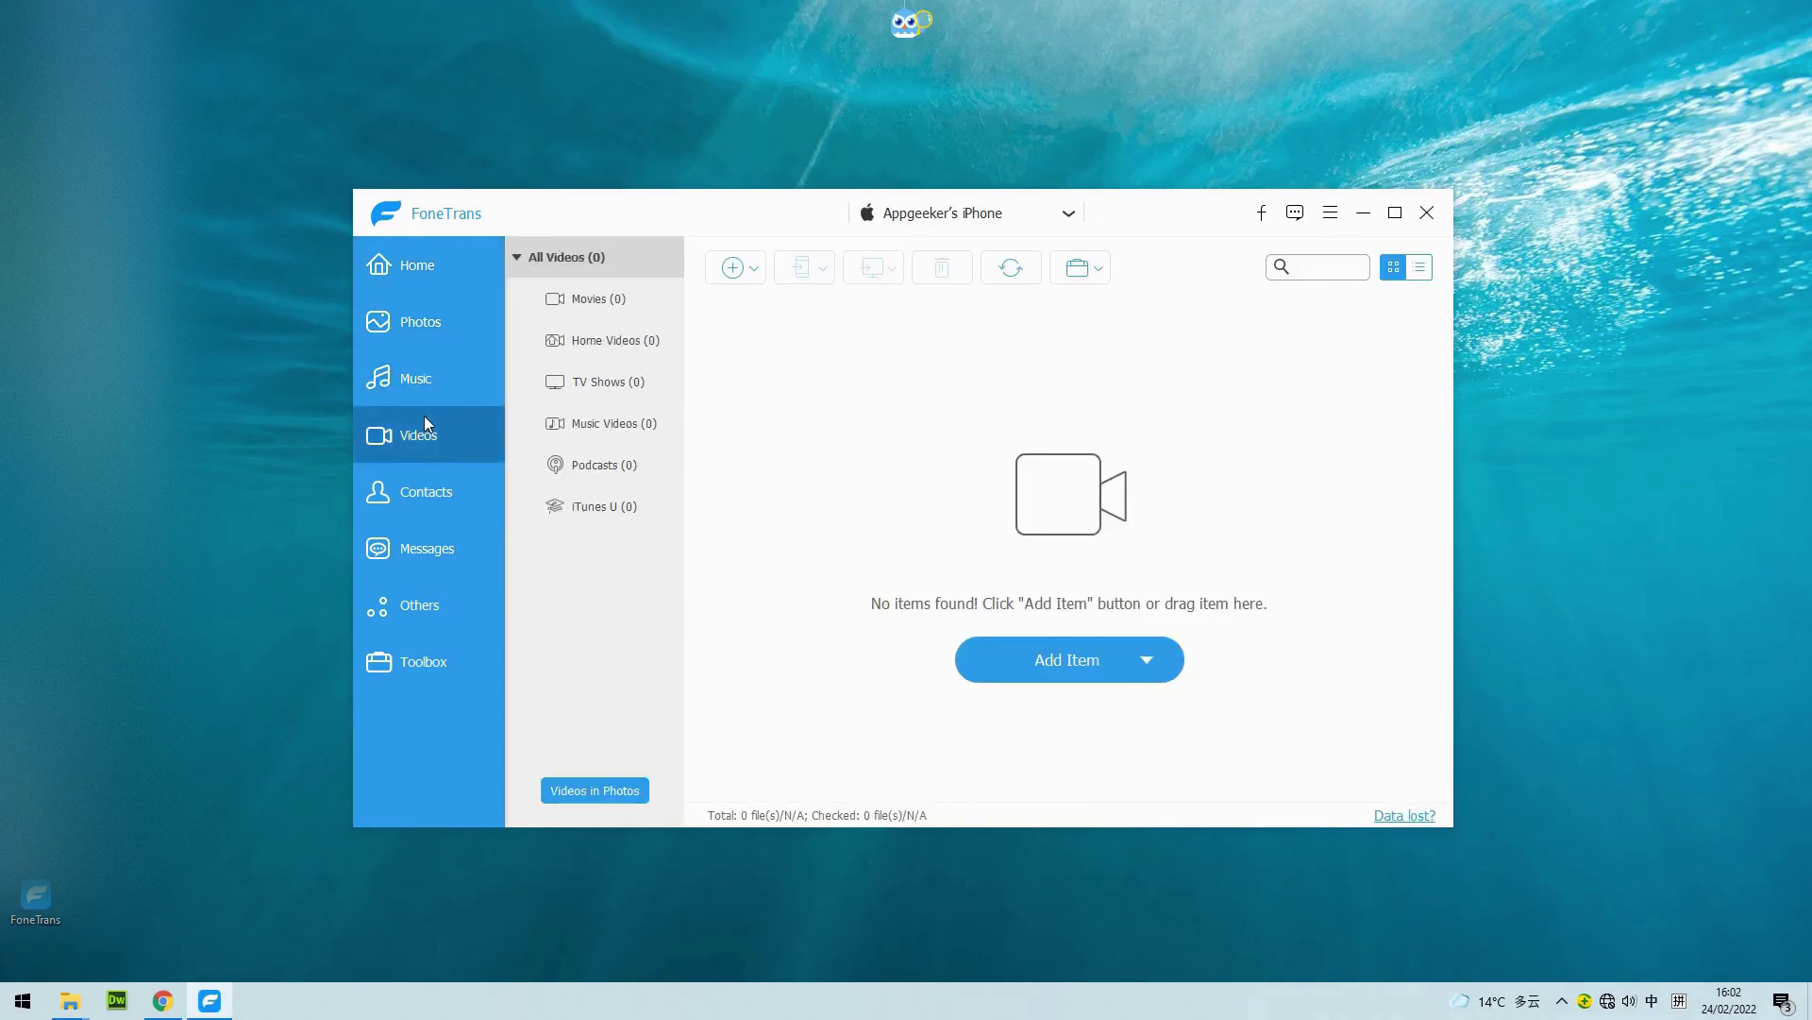
{"action": "left_click", "coordinate": [416, 470]}
{"action": "left_click", "coordinate": [398, 544]}
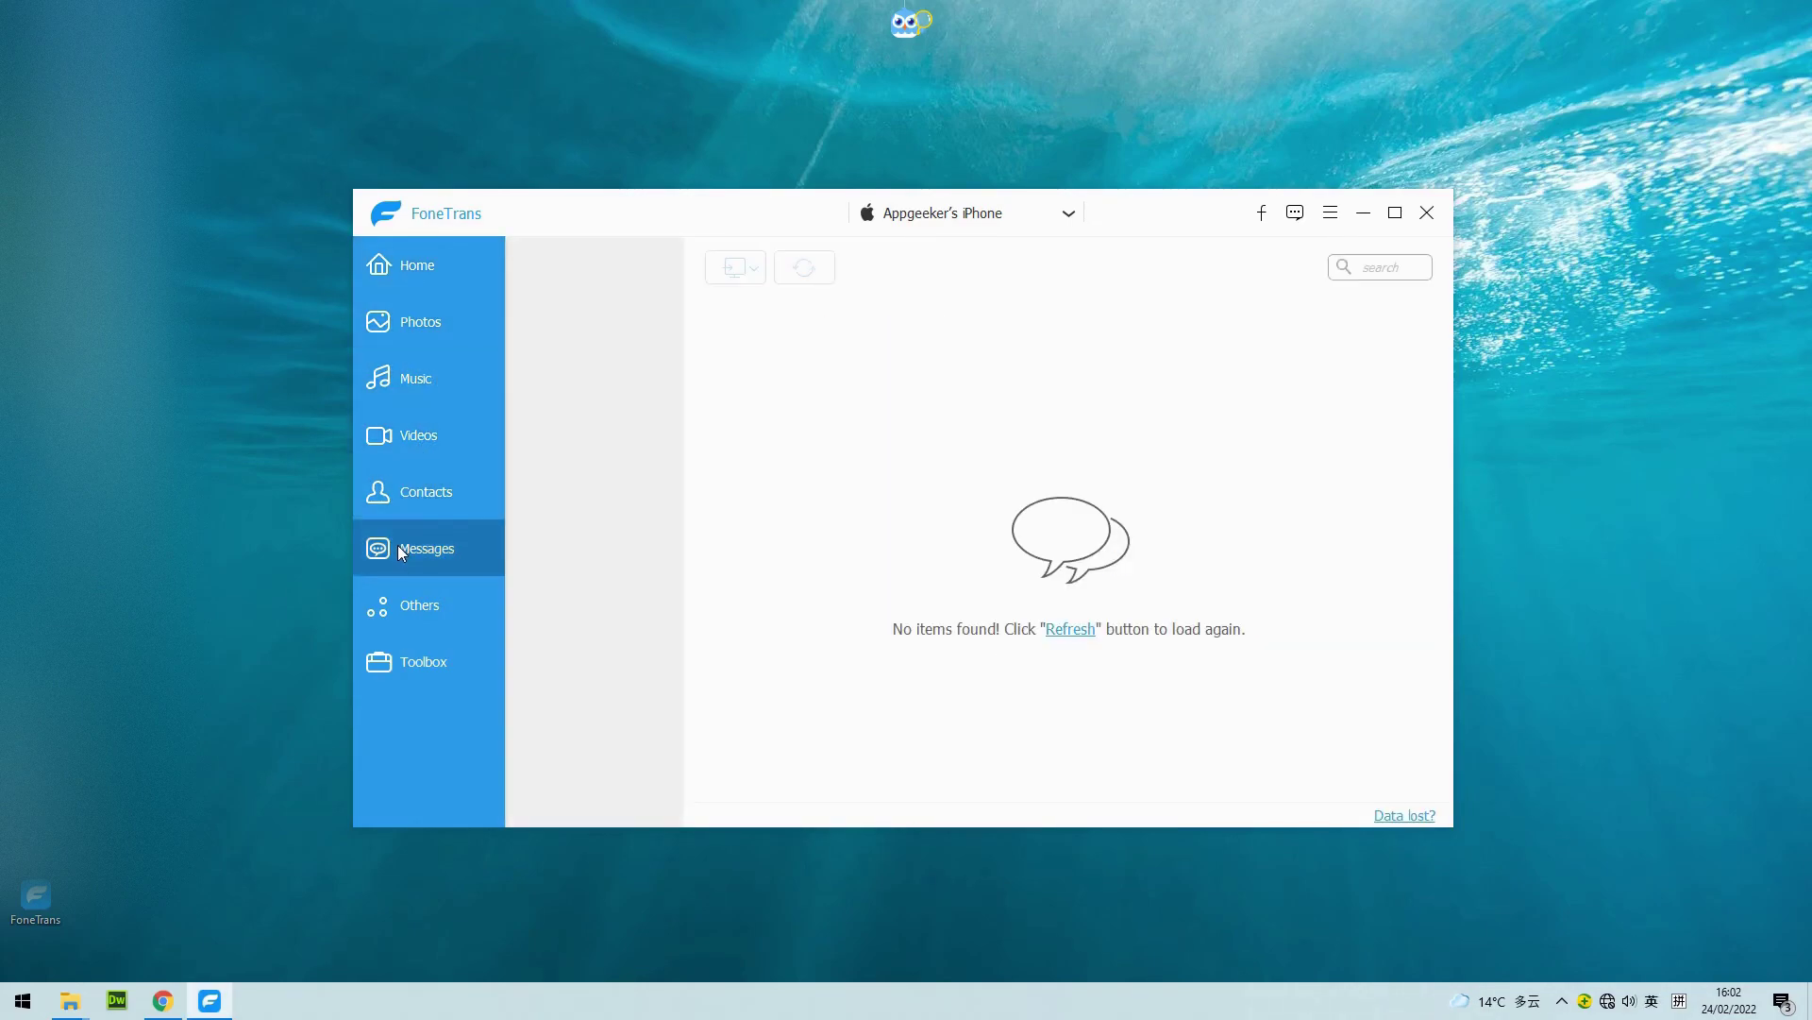
{"action": "left_click", "coordinate": [450, 283]}
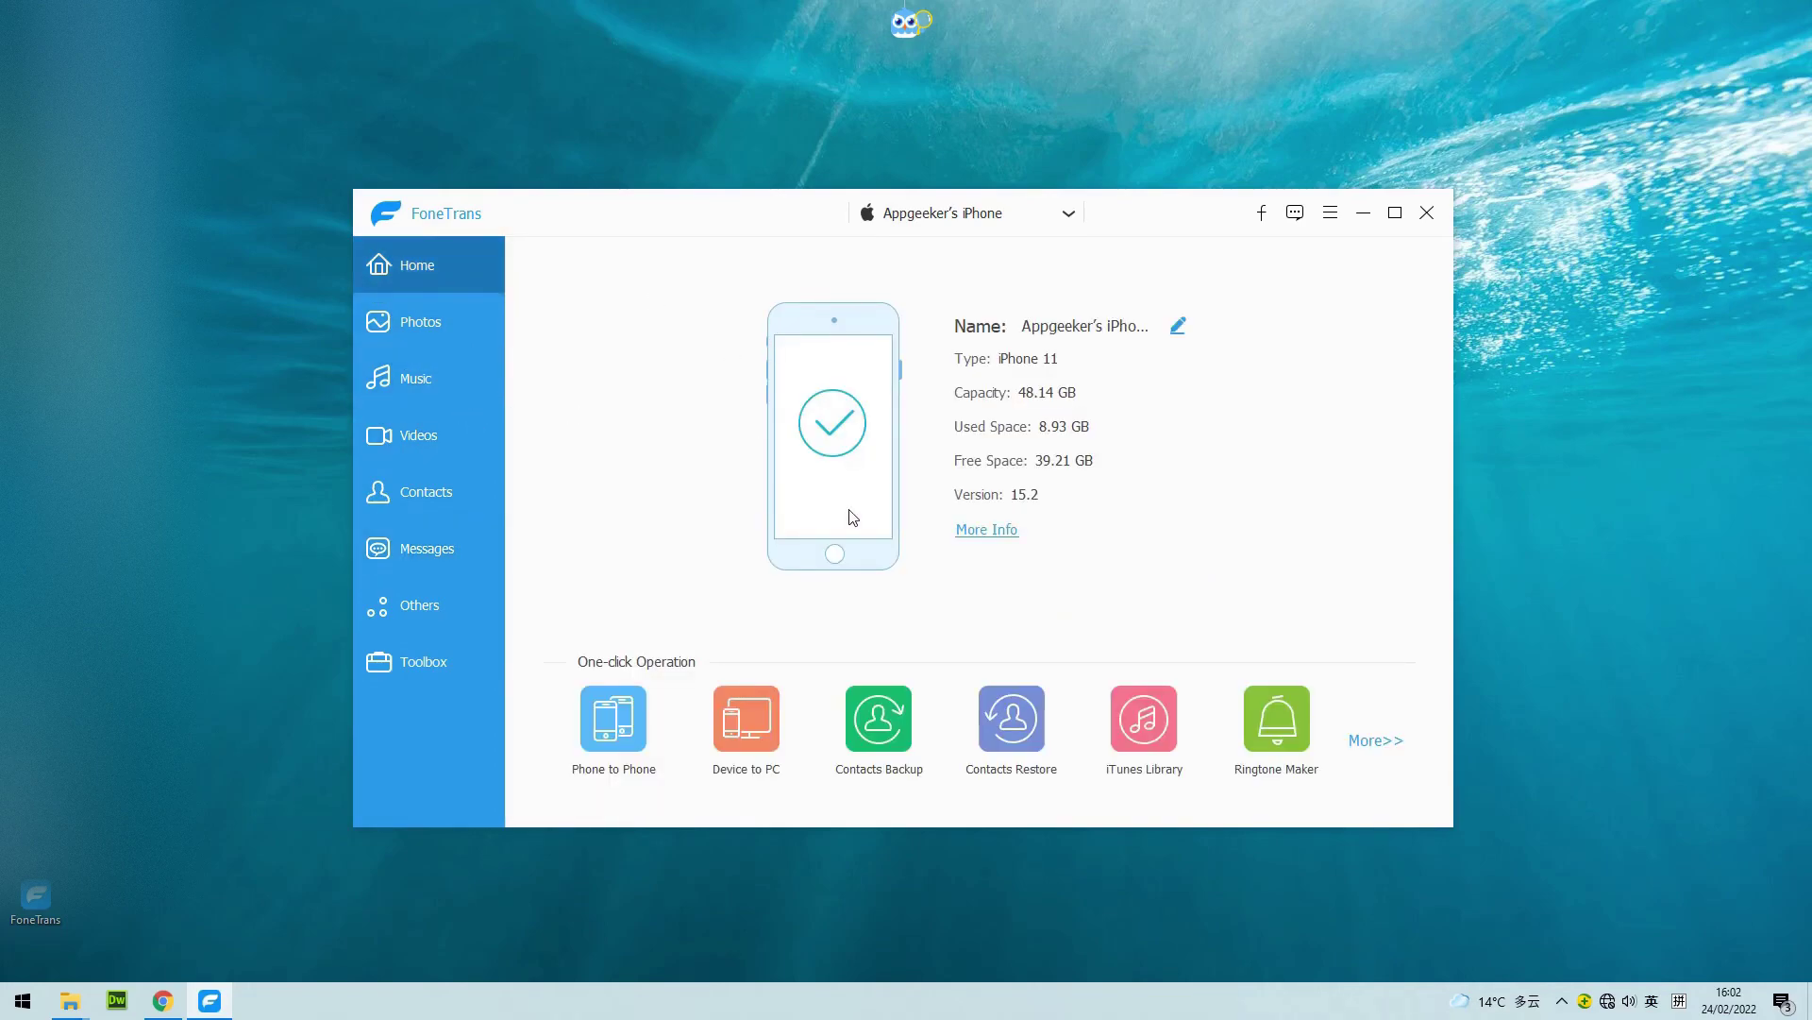